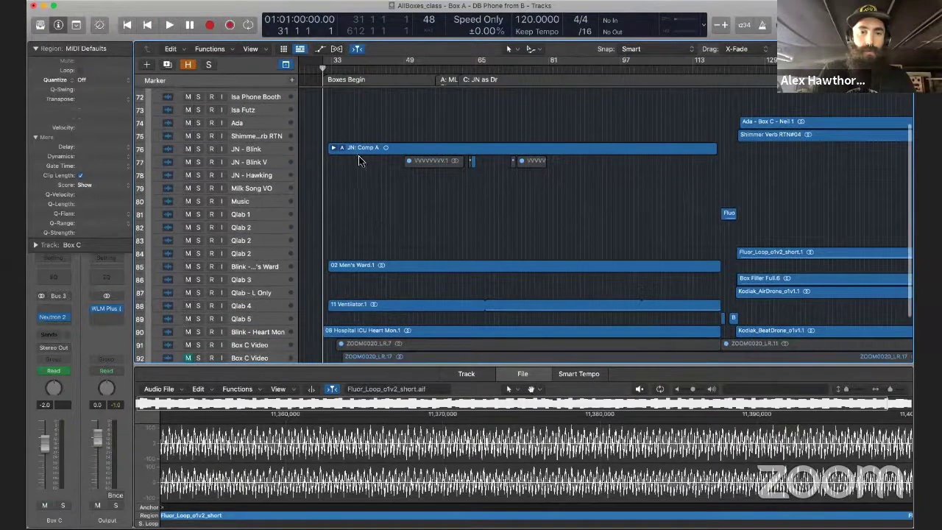
Select the JN - Blink track and display the tracks' automation curves.
scroll(350, 148, down, 2)
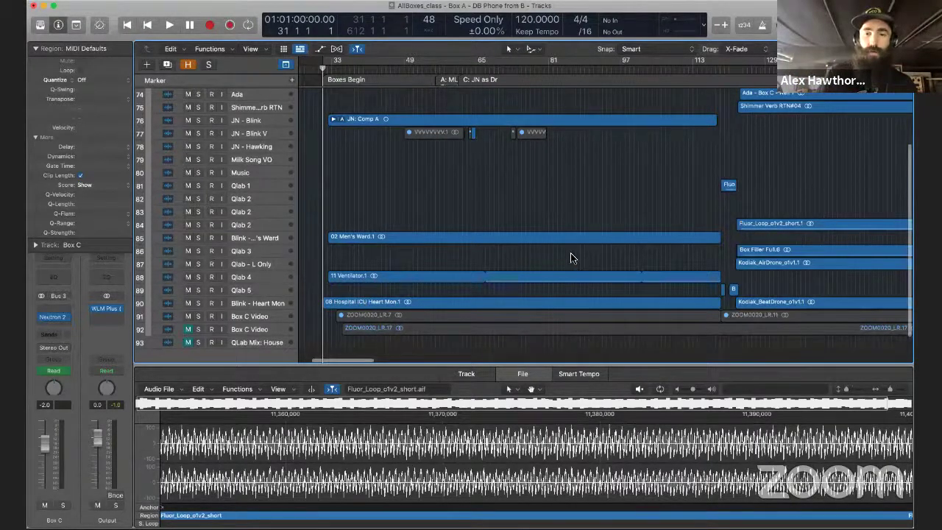
scroll(571, 258, down, 3)
scroll(571, 253, right, 1)
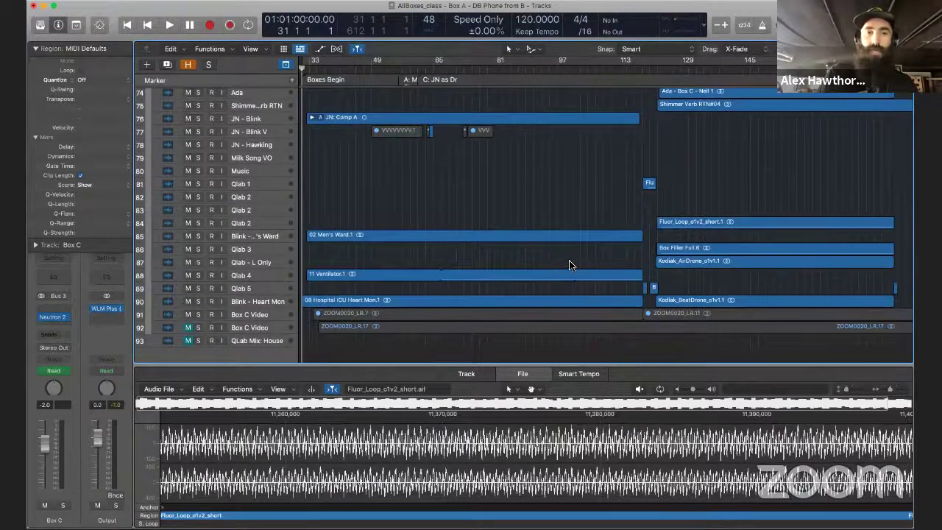
scroll(567, 260, right, 5)
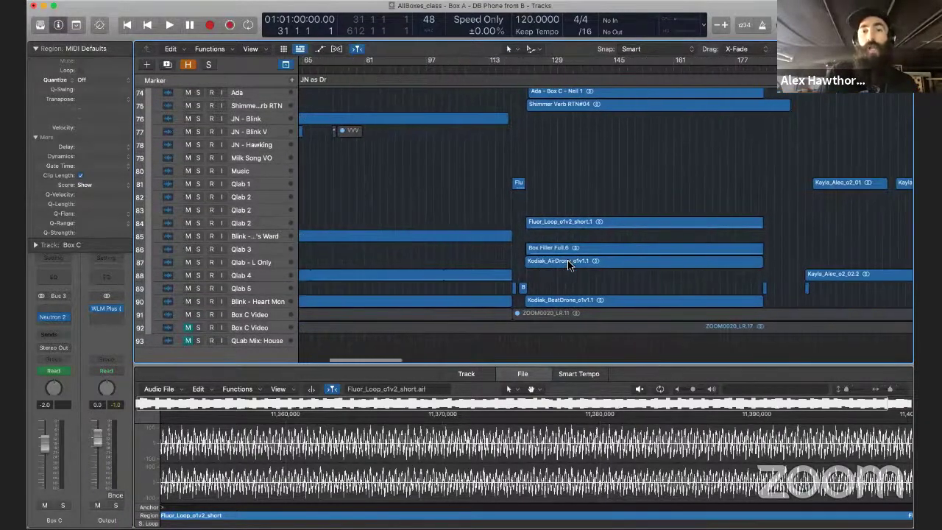
scroll(567, 259, left, 2)
scroll(568, 265, left, 4)
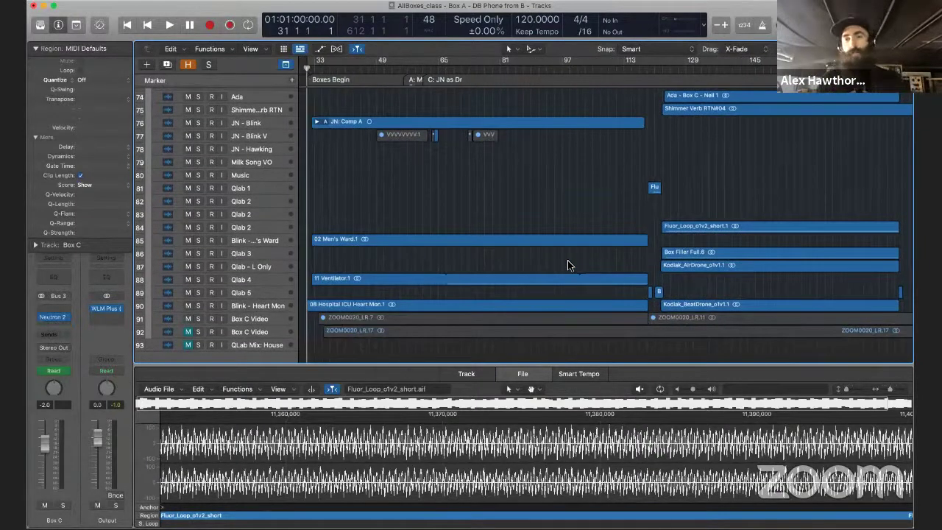
click(268, 123)
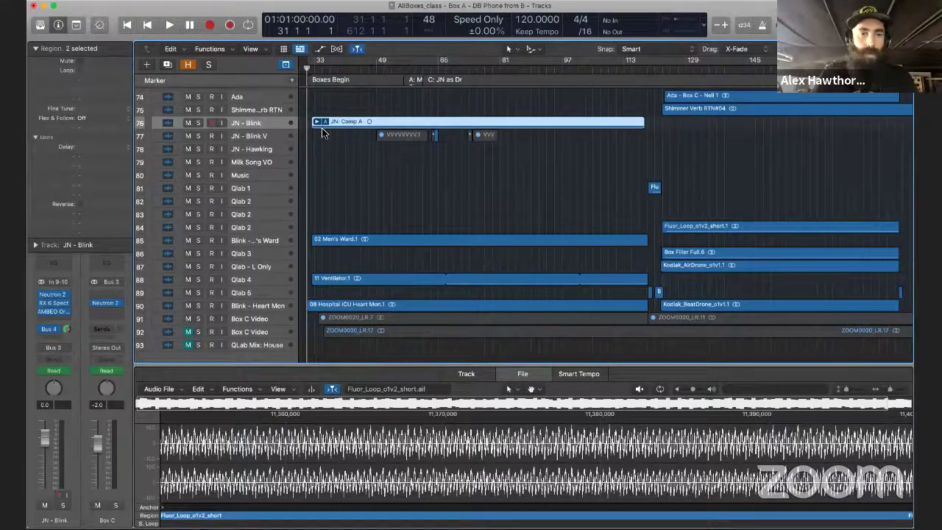
key(a)
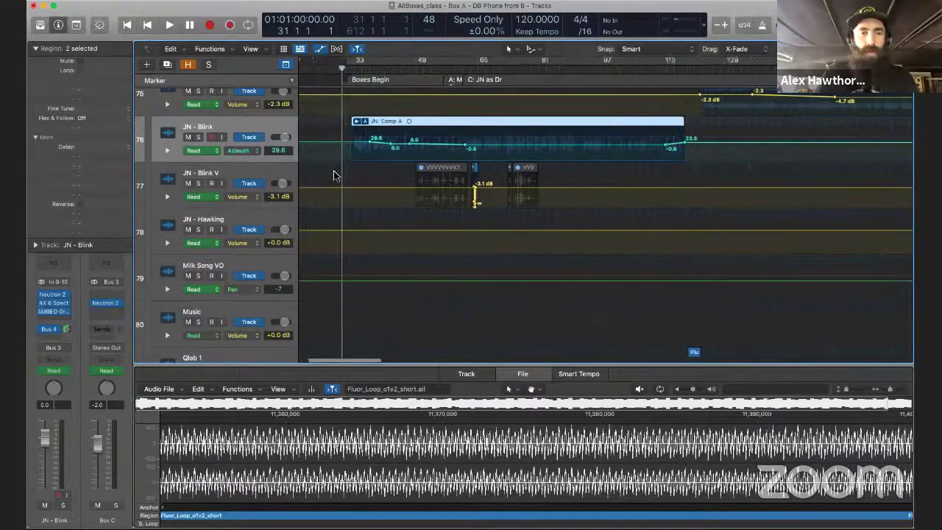
scroll(333, 175, left, 2)
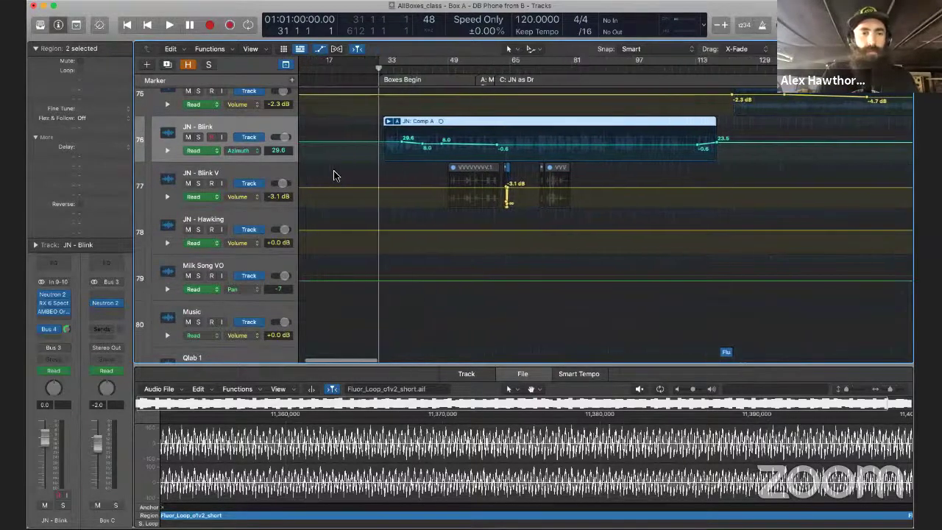
Expand JN - Blink's automation with extra lanes for Send 1 → Study, Neutron 2 EQ HS Gain and AMBEO Orbit Width.
click(167, 151)
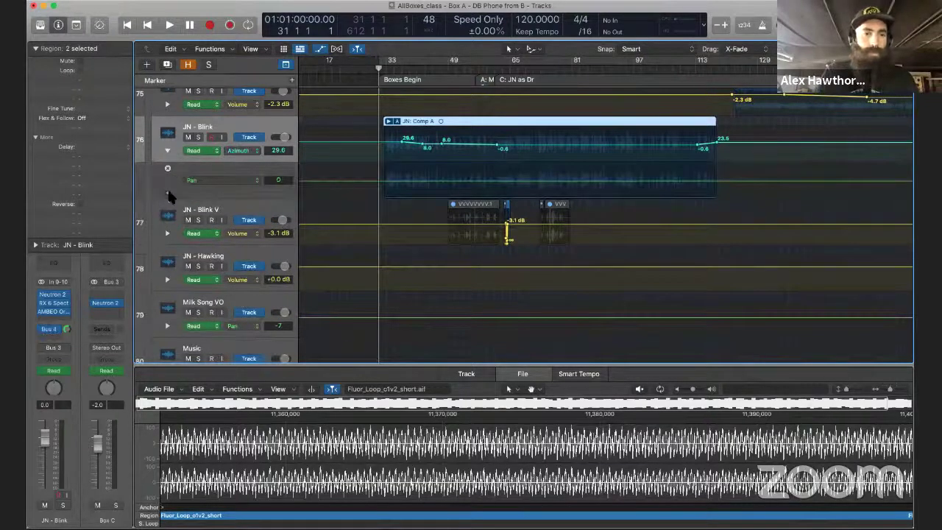
click(197, 182)
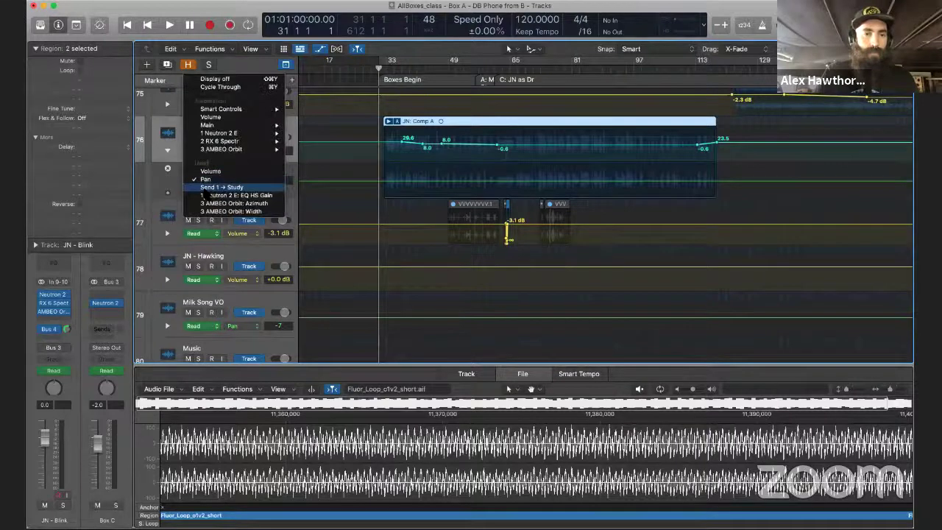
click(203, 187)
click(168, 193)
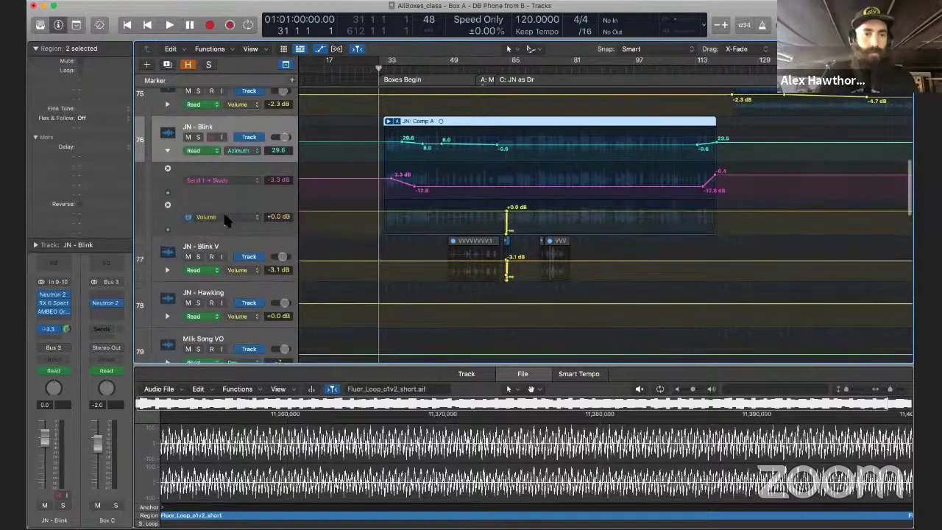
click(225, 218)
click(230, 237)
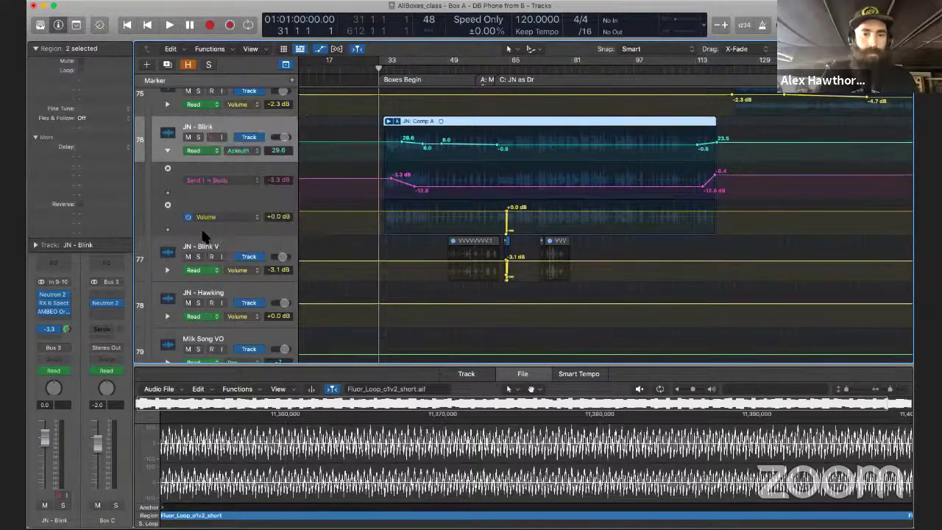
click(167, 229)
click(219, 254)
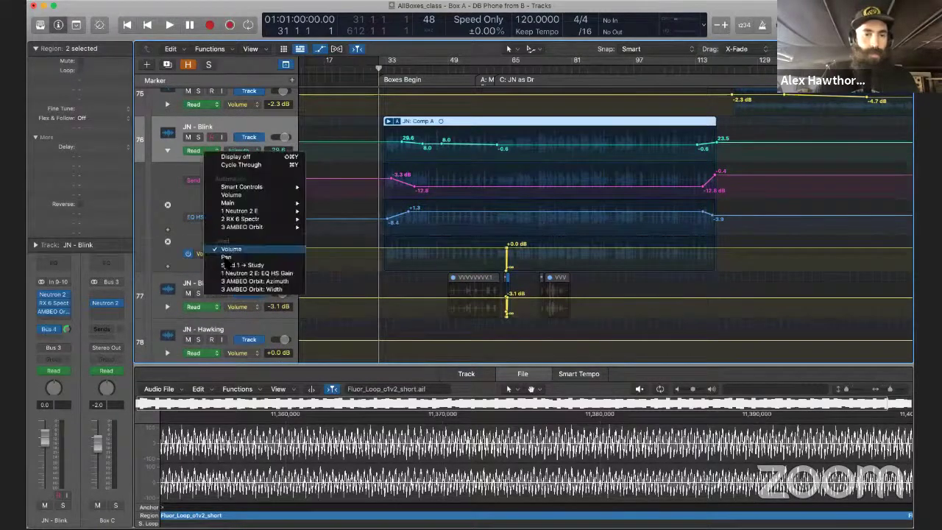
click(242, 290)
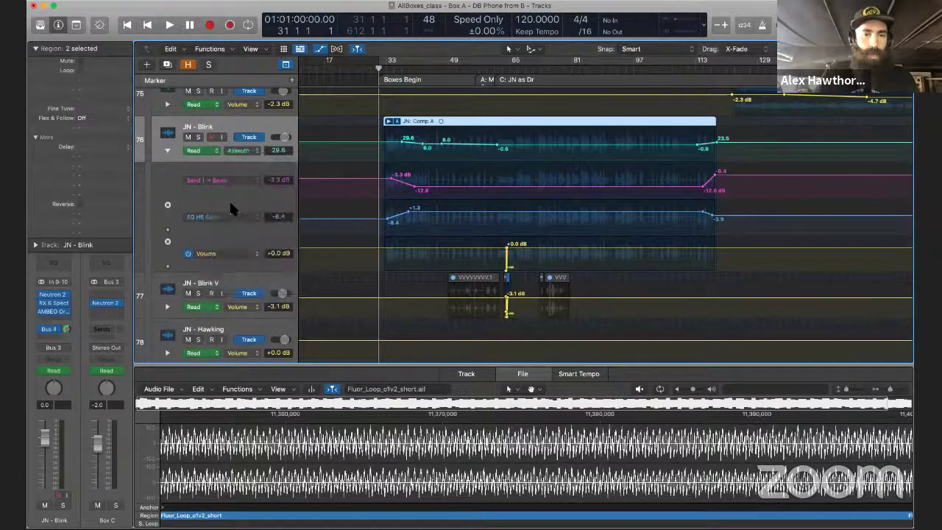
Open the AMBEO Orbit plug-in on JN - Blink and place its window clear of the automation curves at the region's start.
click(55, 313)
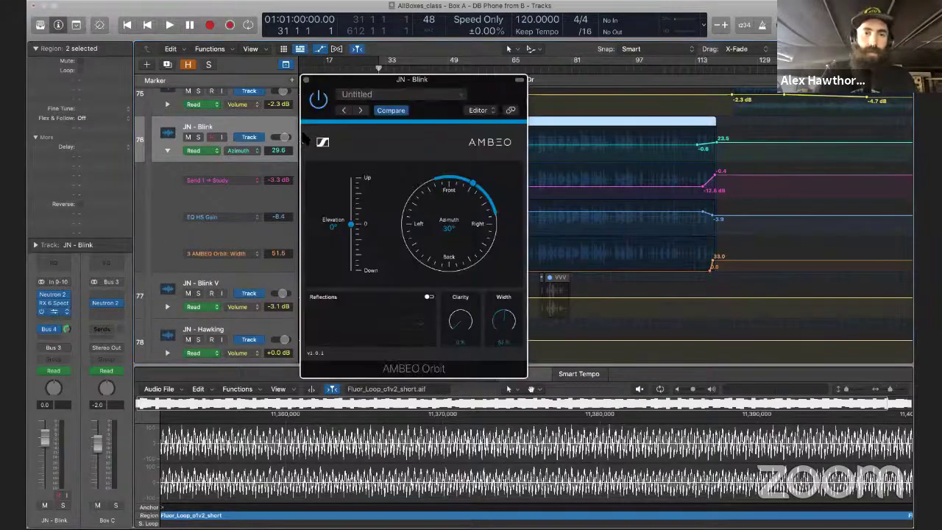
drag(399, 81, 348, 84)
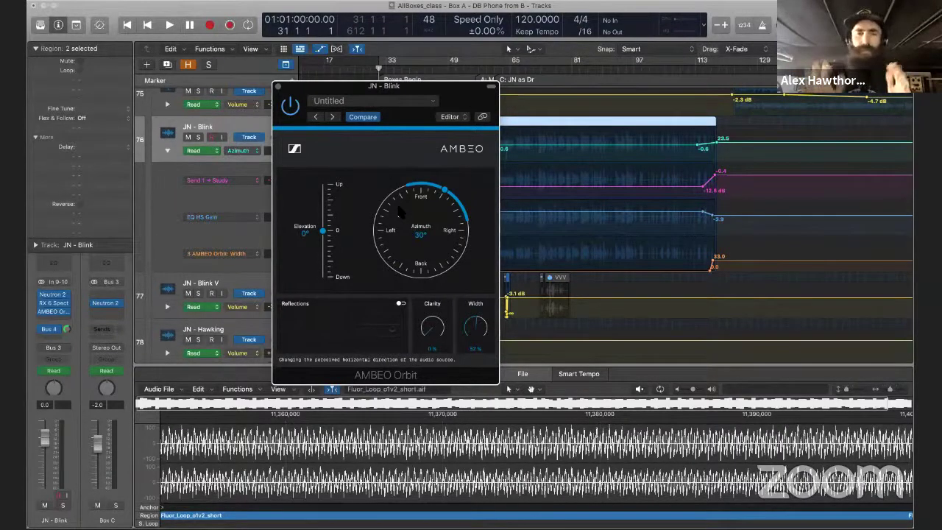
drag(461, 100, 797, 125)
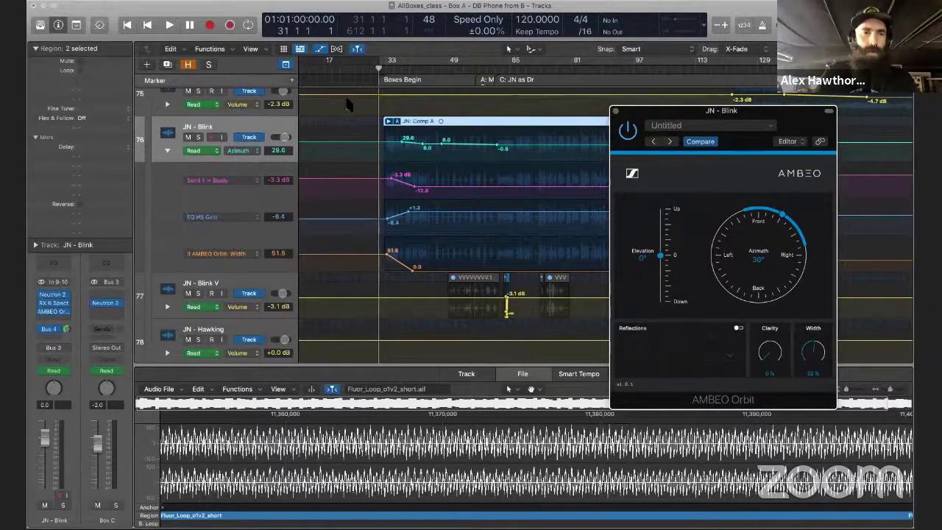
Play the opening of JN: Comp A to examine AMBEO Orbit following the automation, stop, and return the playhead to bar 33.
key(space)
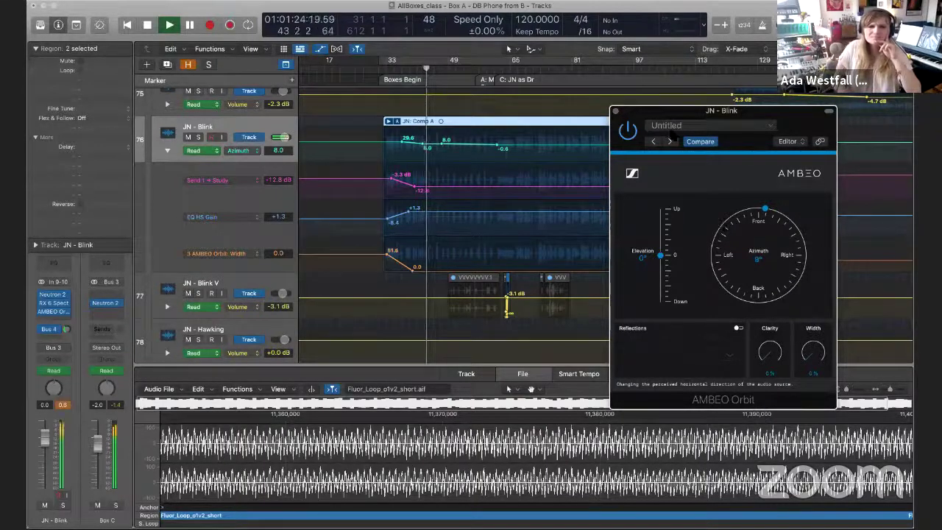
click(652, 11)
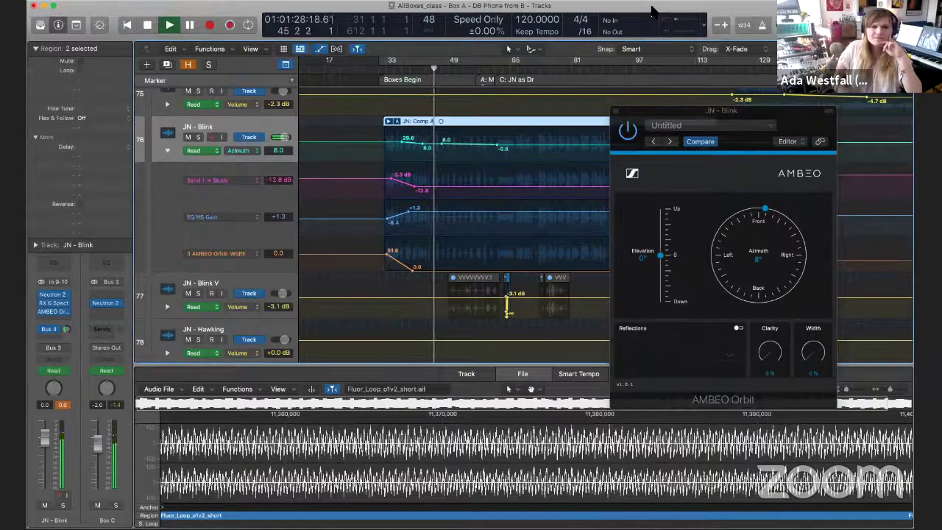
key(space)
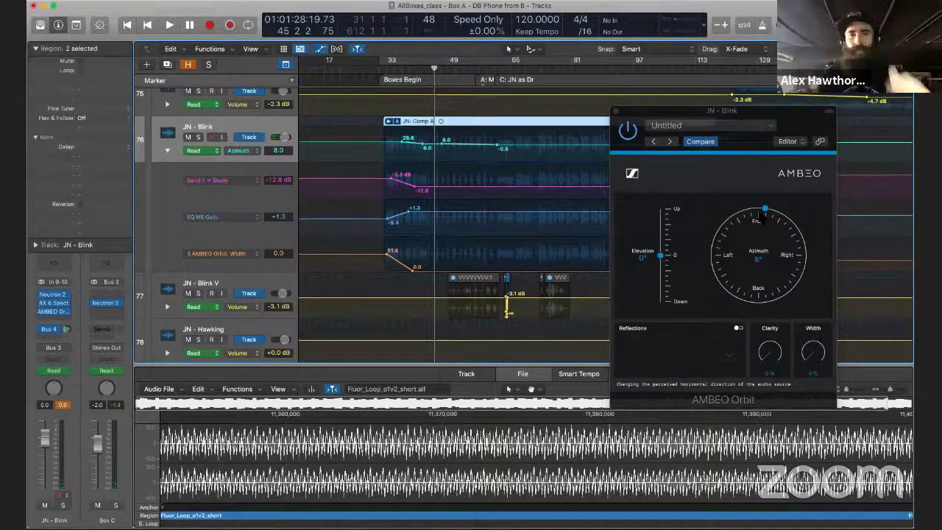
click(390, 69)
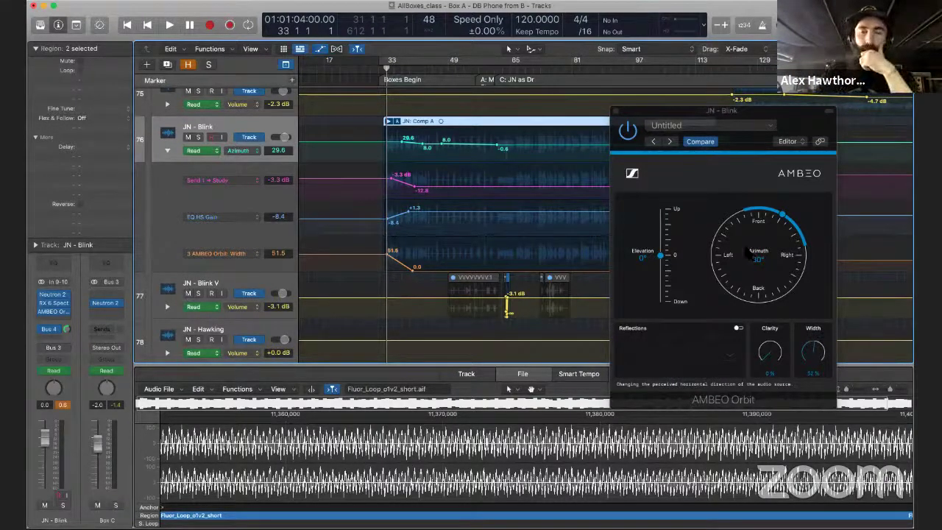
Close AMBEO Orbit, collapse JN - Blink's automation lanes and hide the automation curves.
click(616, 111)
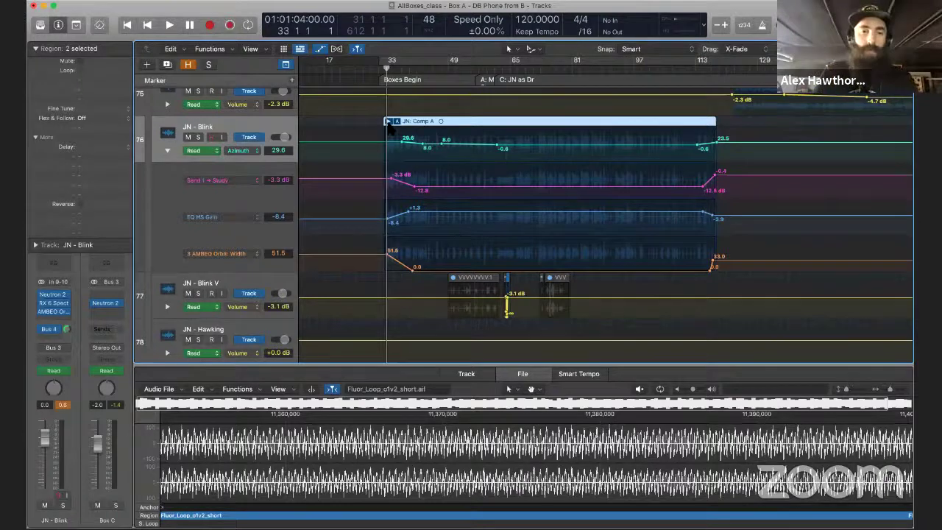
click(167, 150)
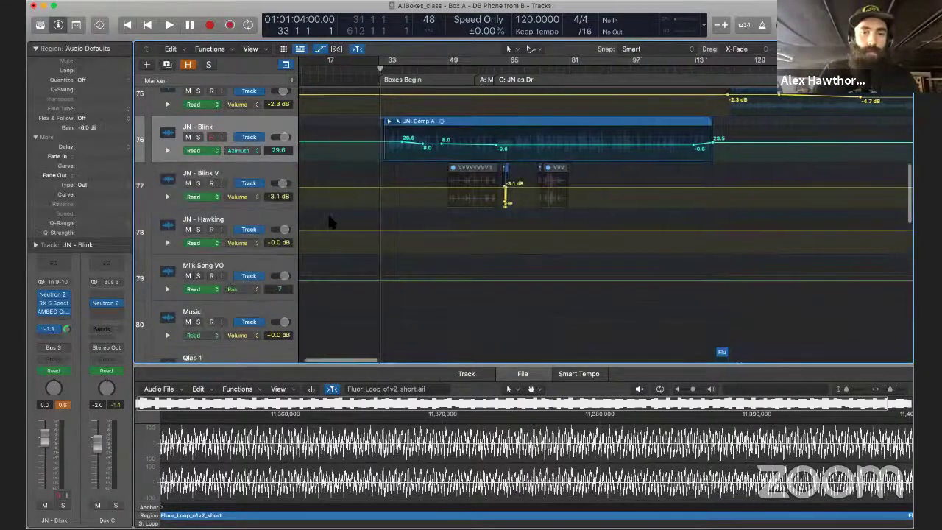
key(super+Left)
scroll(328, 220, up, 2)
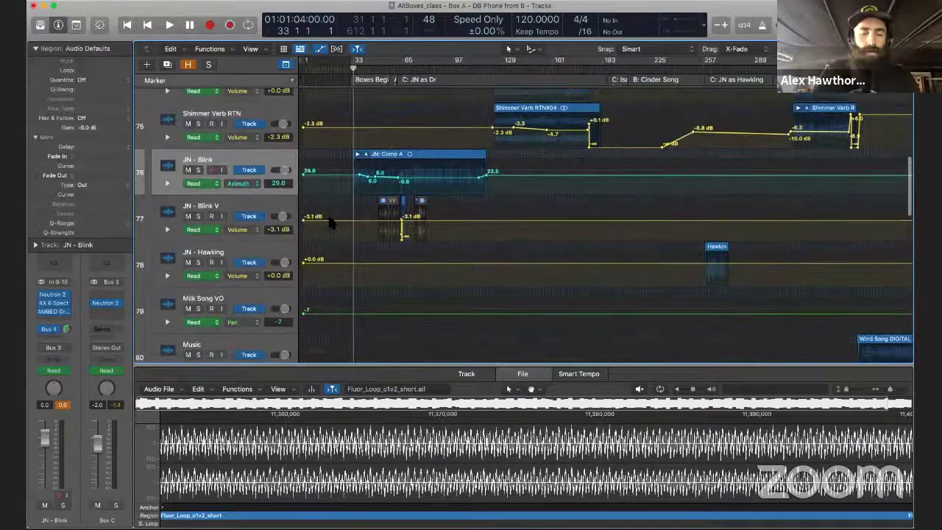
scroll(346, 234, up, 1)
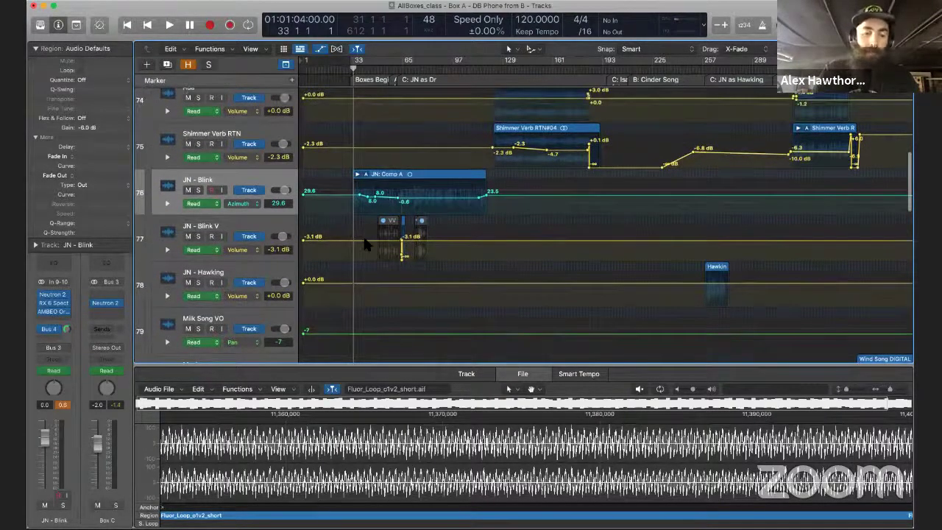
key(super+Up)
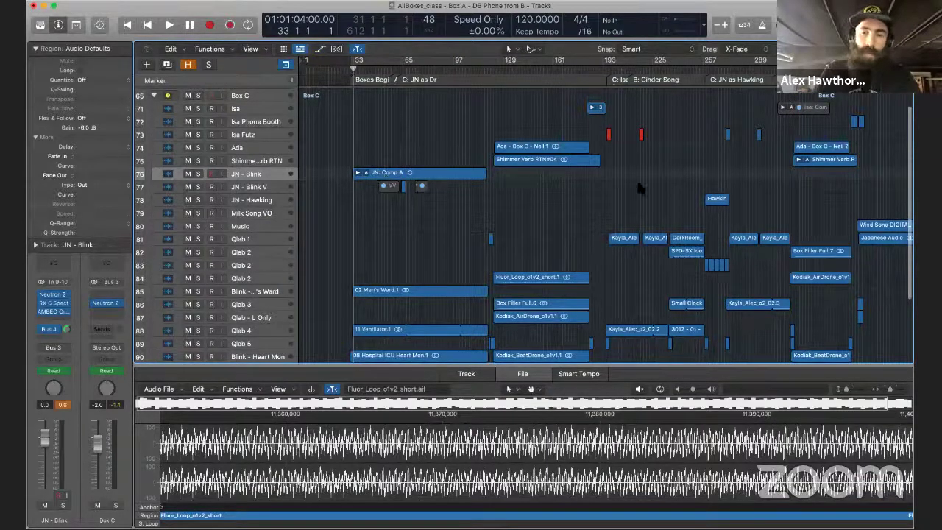
Place the playhead at bar 259 in the JN as Hawking section and select the JN - Hawking track.
click(705, 65)
scroll(714, 140, right, 1)
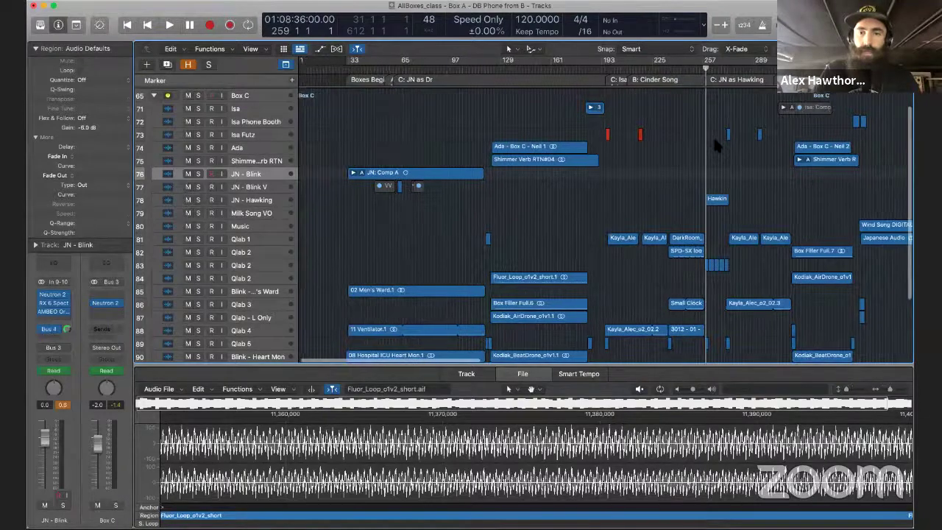
key(super+Right)
key(super+Right)
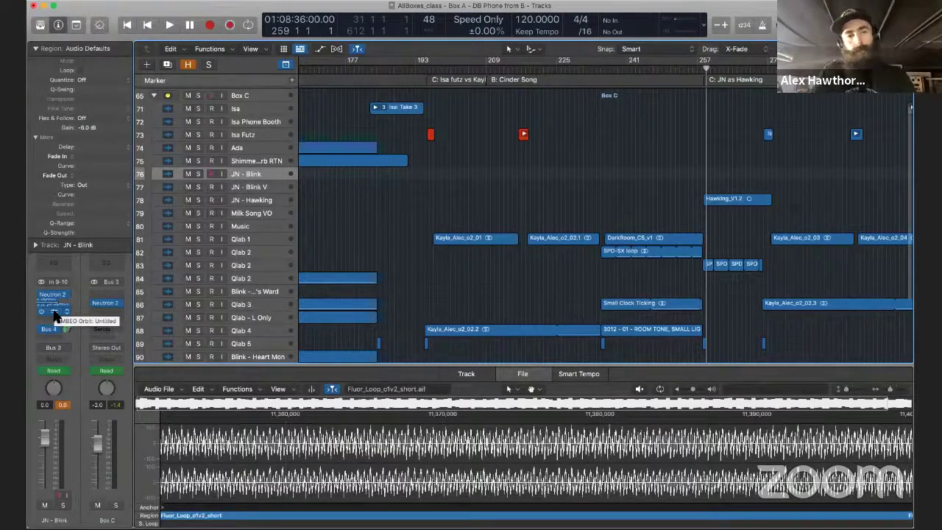
click(270, 199)
scroll(653, 198, right, 5)
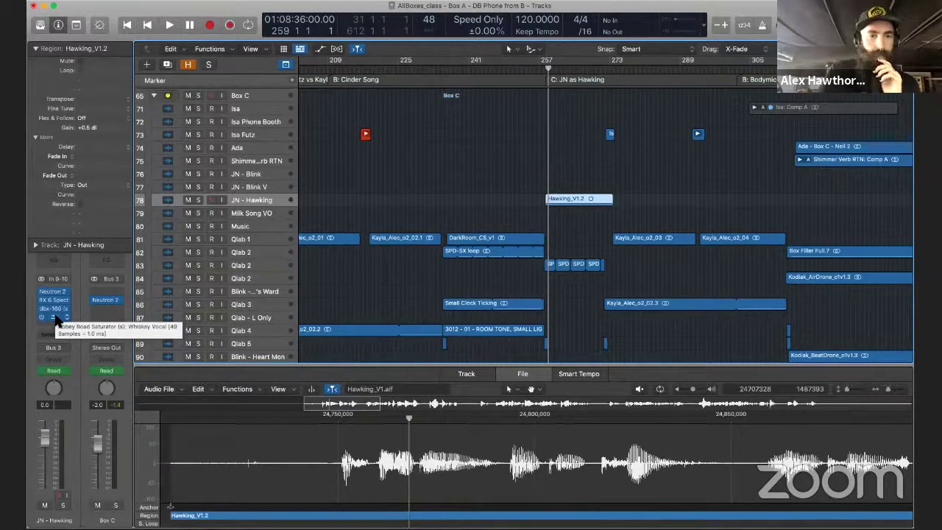
Open the Abbey Road Saturator on JN - Hawking, play the Hawking_V1.2 region through it, and close the plug-in.
click(55, 318)
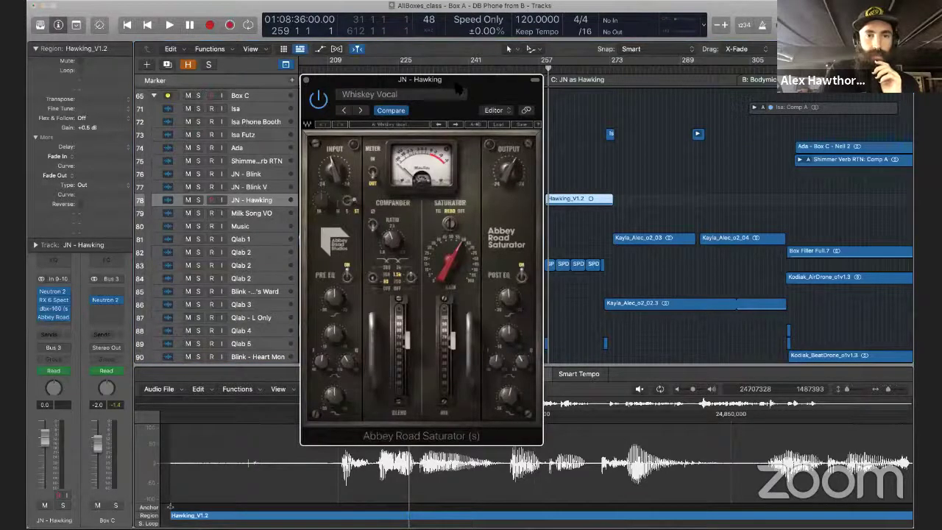
drag(457, 84, 329, 74)
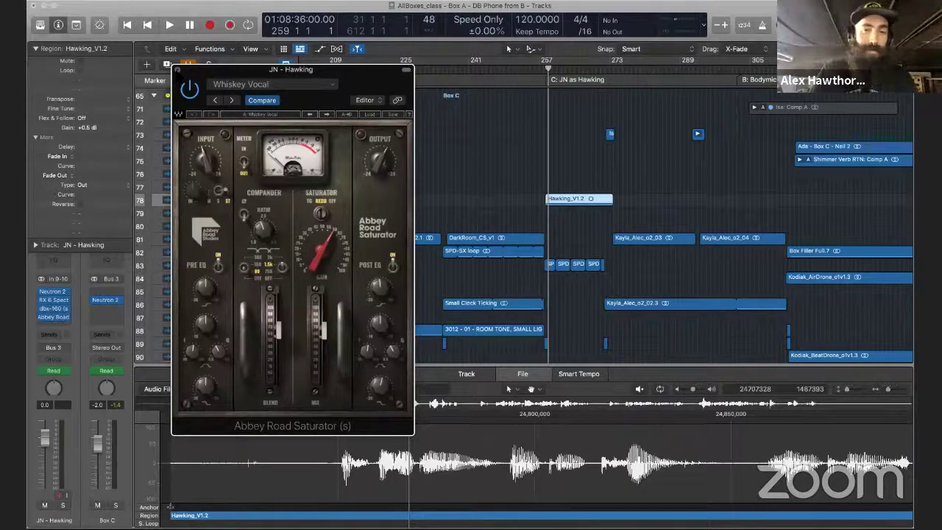
key(space)
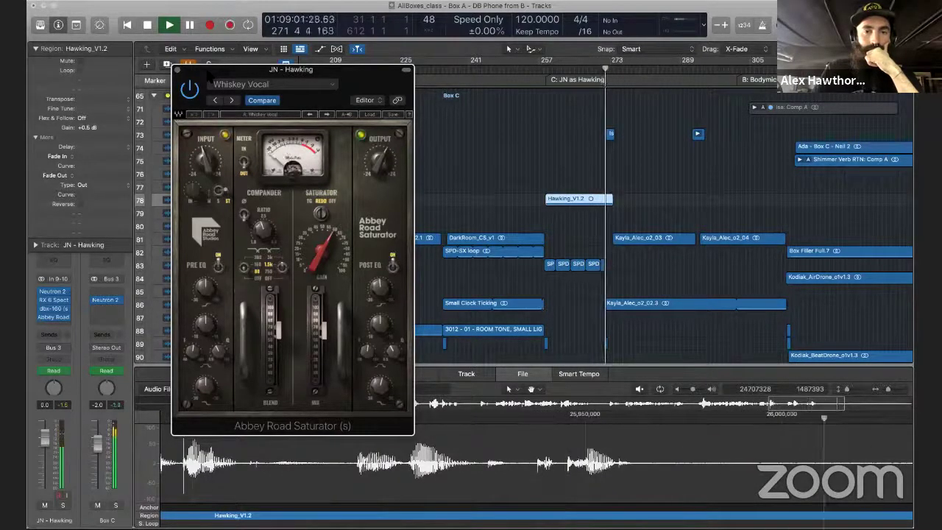
key(space)
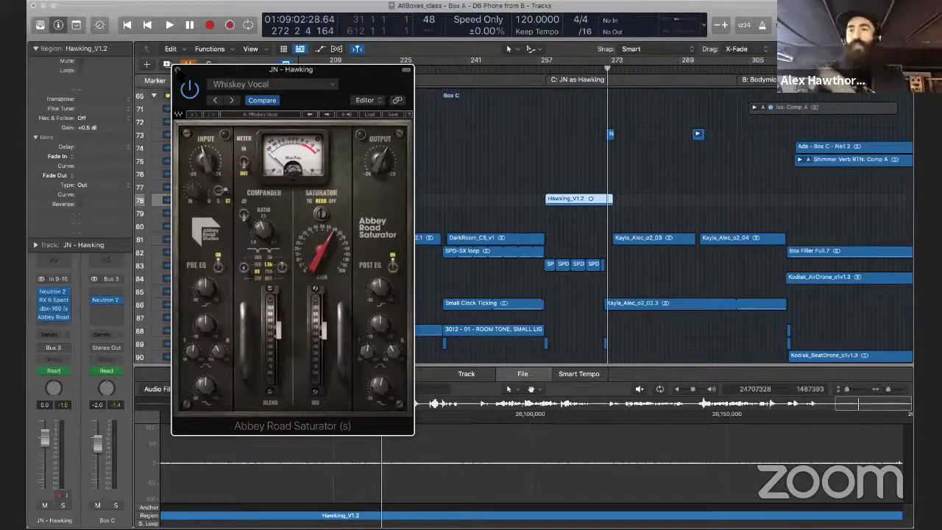
click(178, 71)
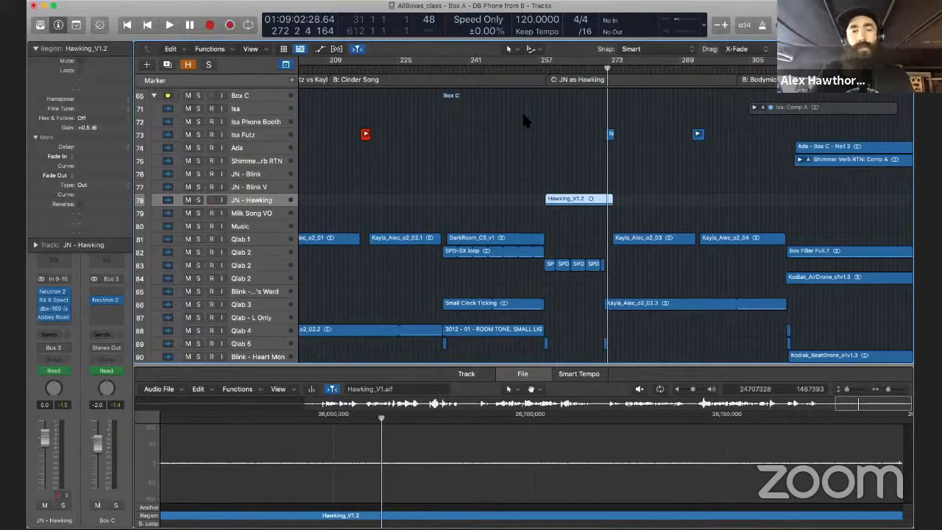
Collapse and mute the Box C stack, then unmute Box A and expand it to show its tracks.
scroll(523, 115, left, 10)
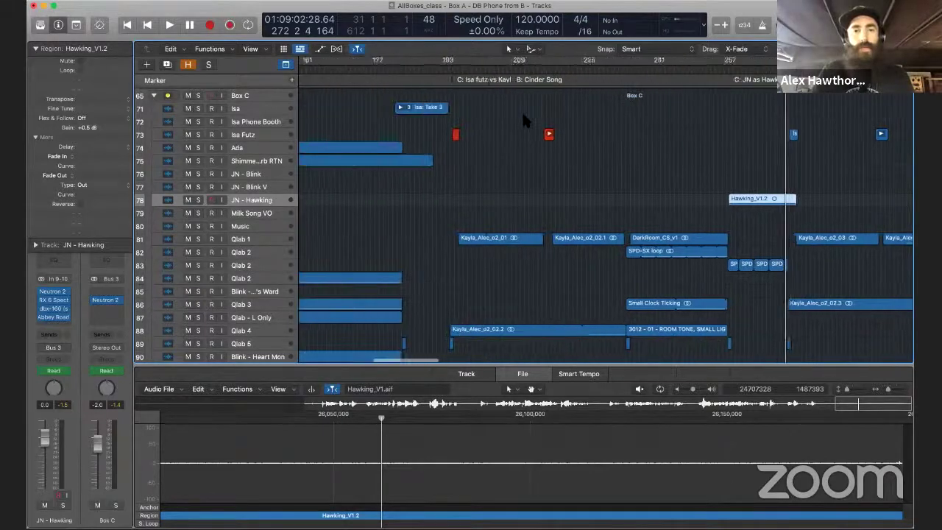
scroll(524, 119, left, 8)
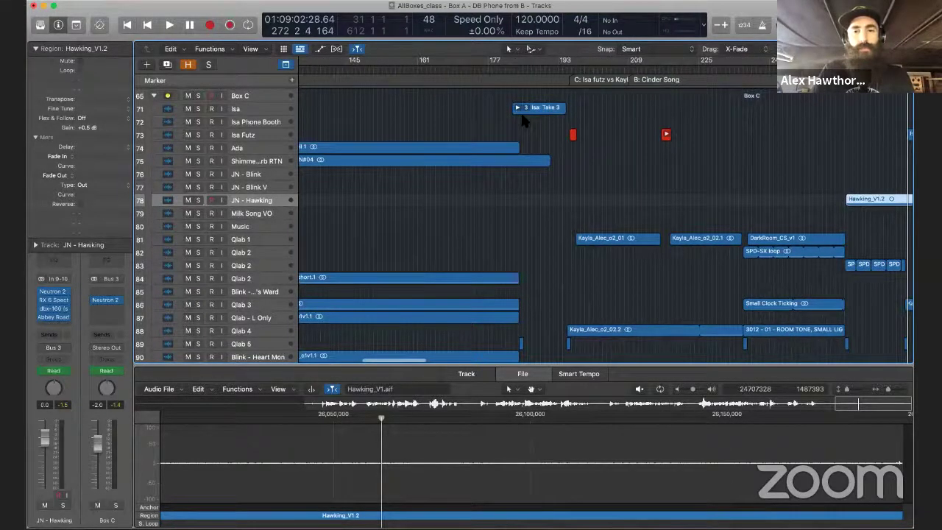
scroll(521, 118, down, 3)
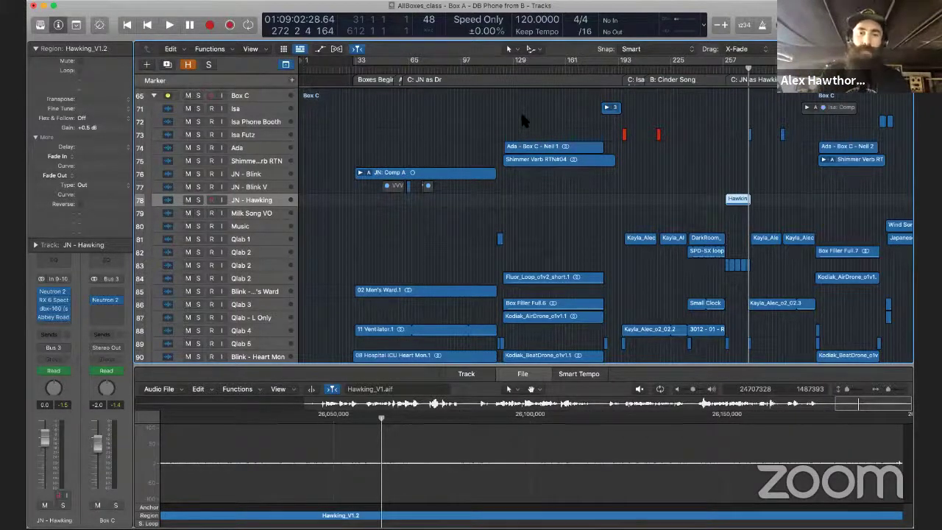
scroll(585, 178, right, 5)
scroll(584, 177, right, 2)
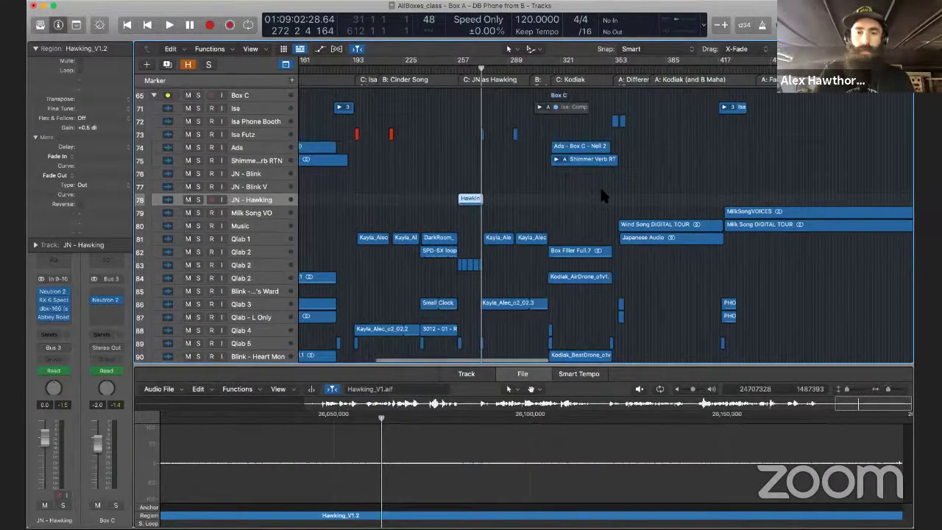
click(154, 95)
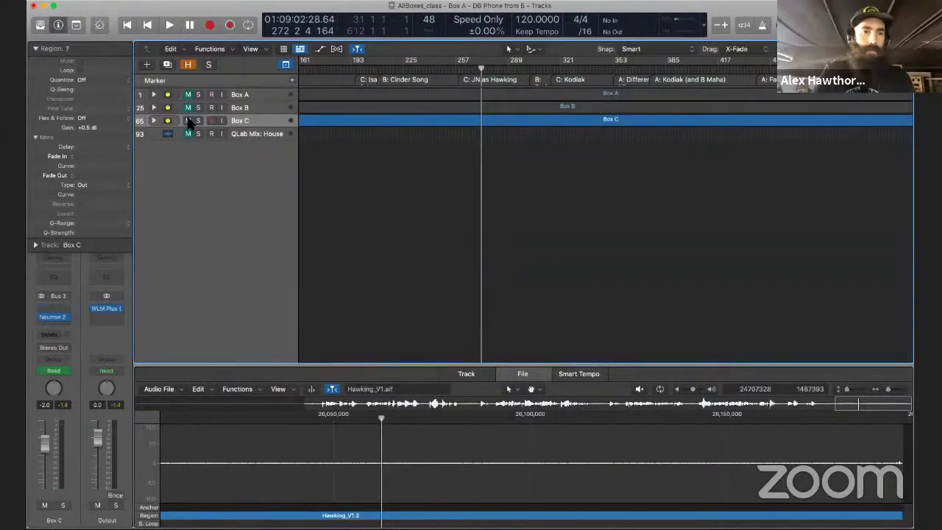
click(152, 96)
click(153, 95)
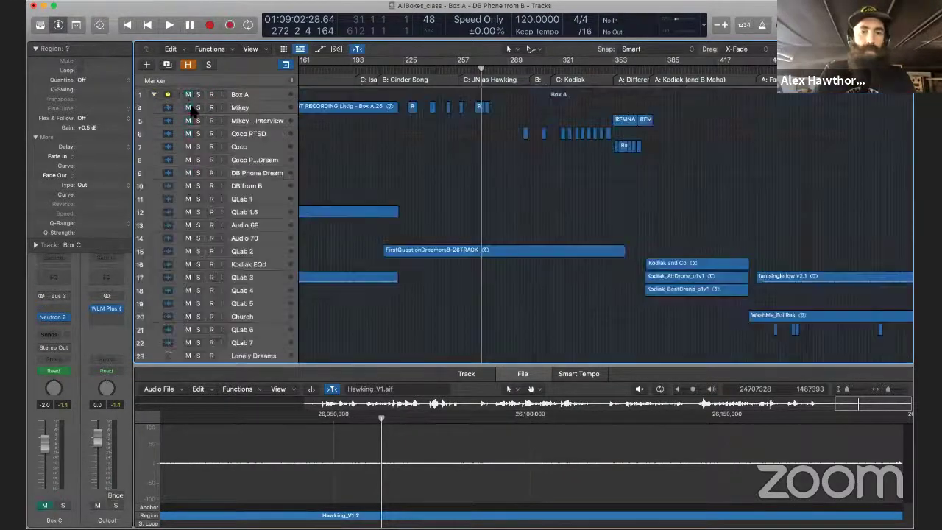
Place the playhead at bar 375 in the A: Kodiak (and B Maha) section and enlarge the tracks around the Kodiak regions.
scroll(491, 206, right, 5)
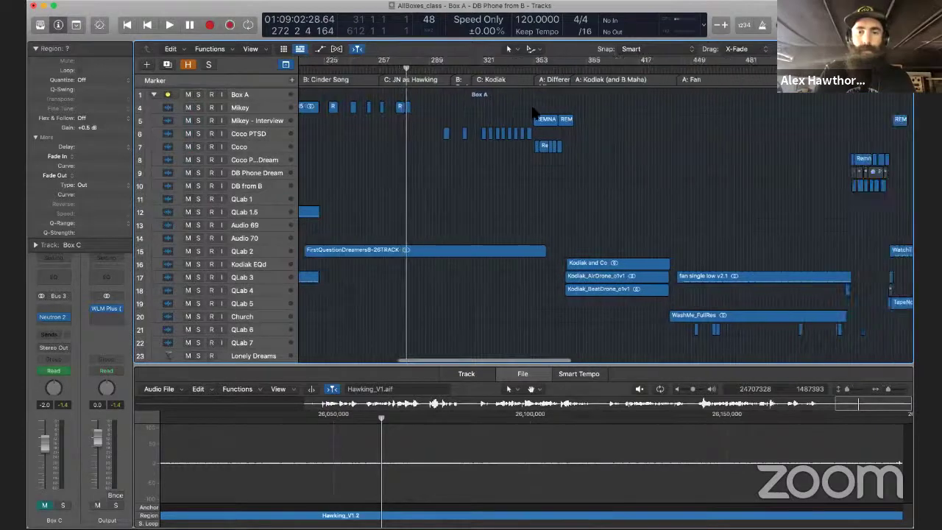
click(549, 71)
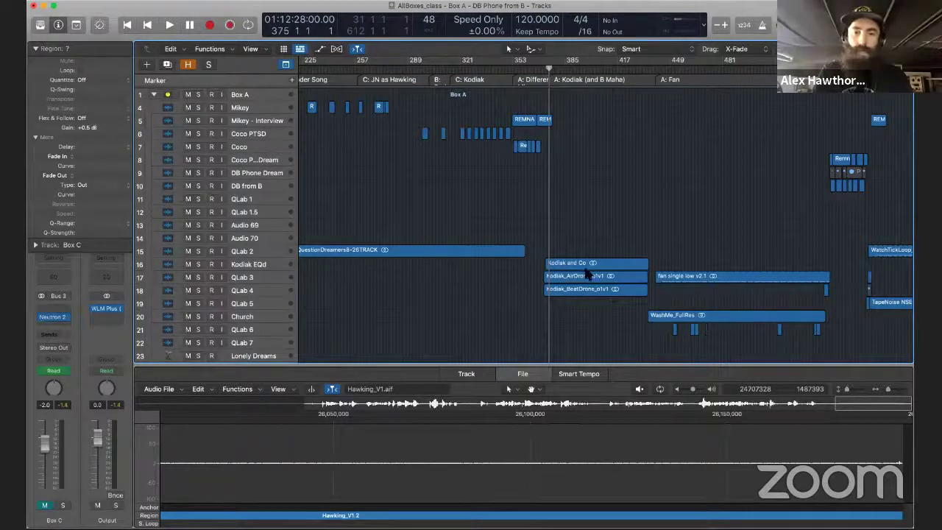
scroll(587, 274, up, 5)
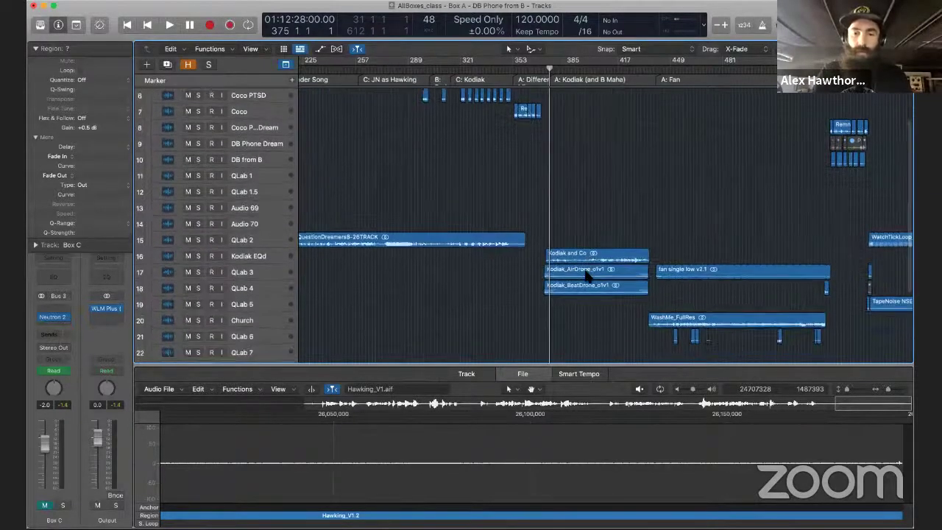
scroll(586, 275, up, 4)
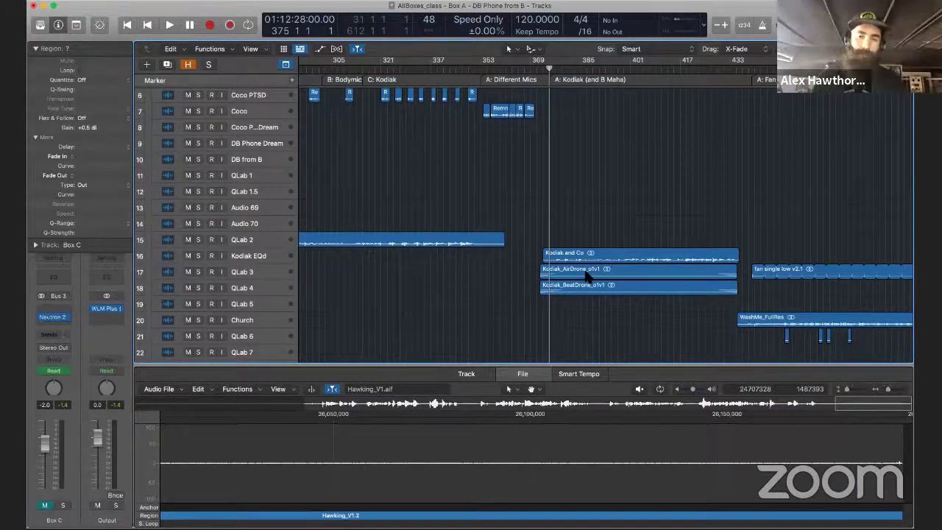
key(super+Down)
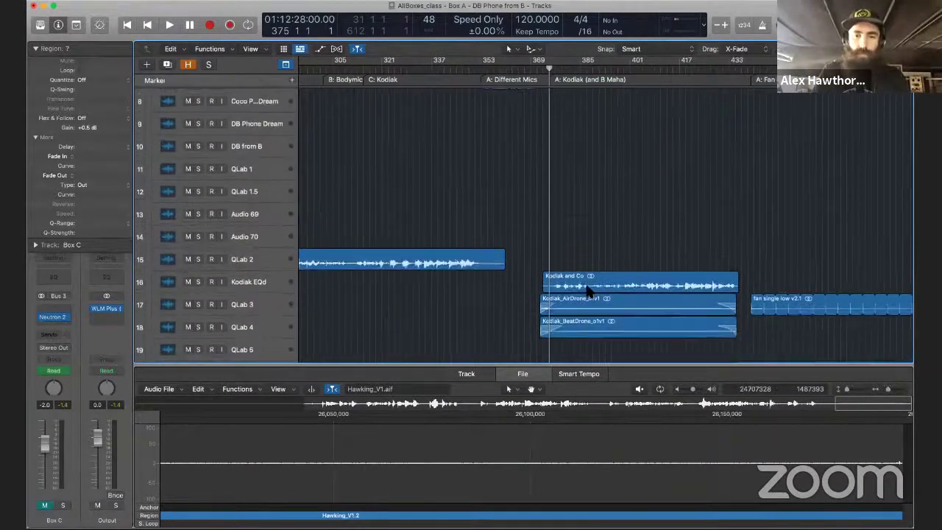
key(super+Down)
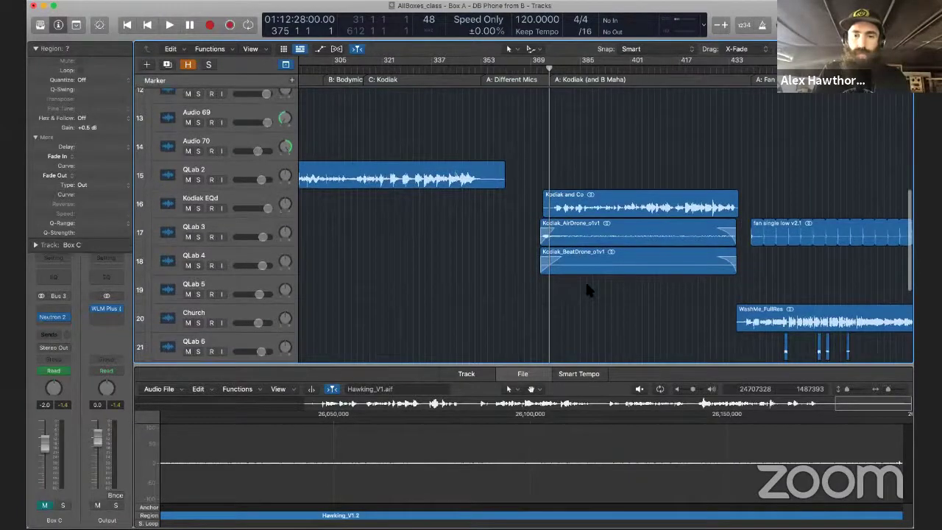
key(super+Right)
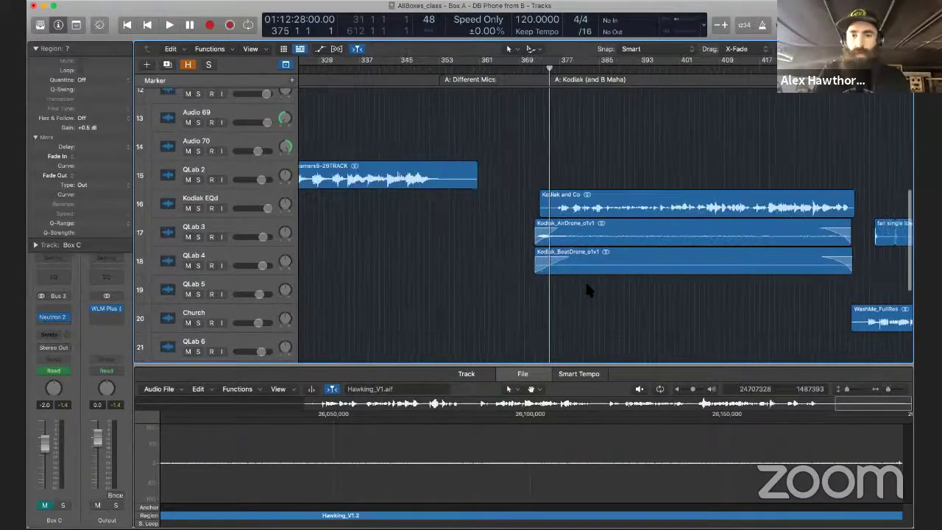
scroll(584, 293, right, 5)
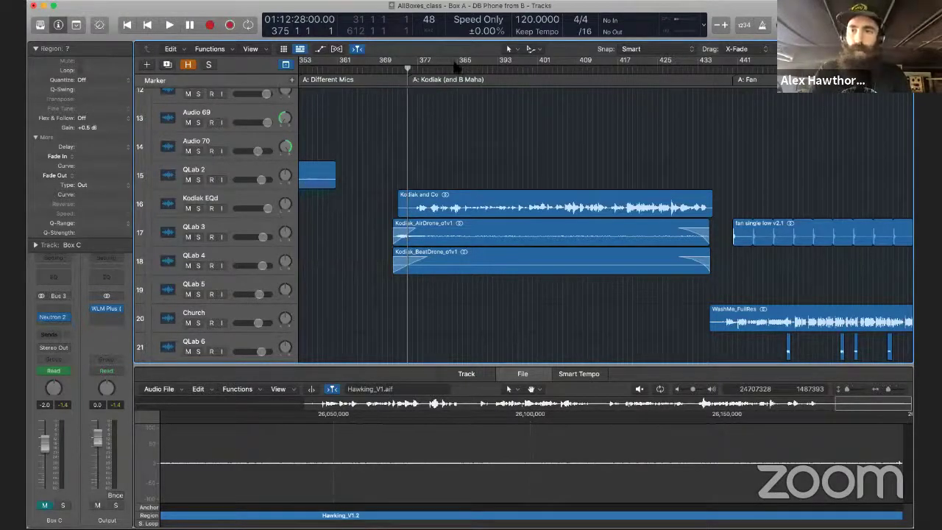
Play the A: Kodiak section from bar 375 and mute the Kodiak and Co region during playback.
key(space)
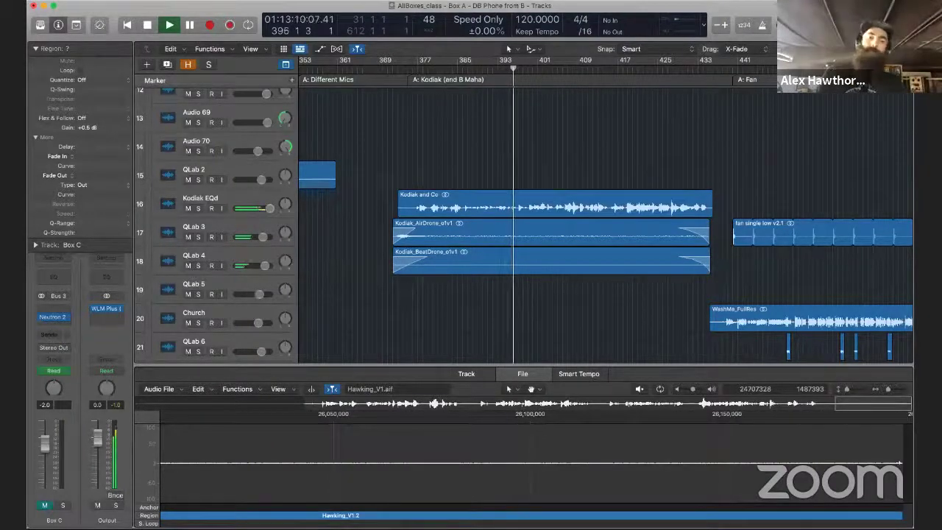
click(648, 193)
key(ctrl+m)
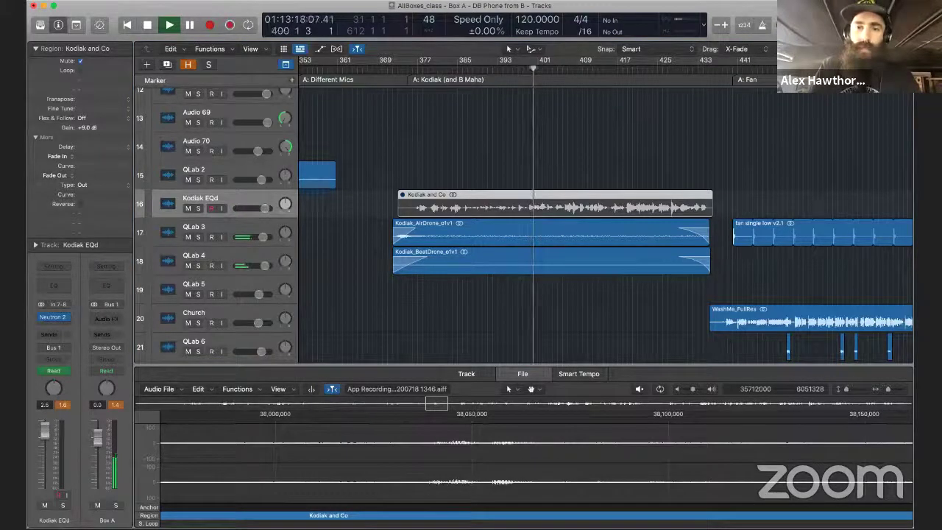
Solo the Kodiak_AirDrone_o1v1 region on QLab 3, then the Kodiak_BeatDrone_o1v1 region on QLab 4, to hear each drone alone.
click(582, 231)
key(ctrl+s)
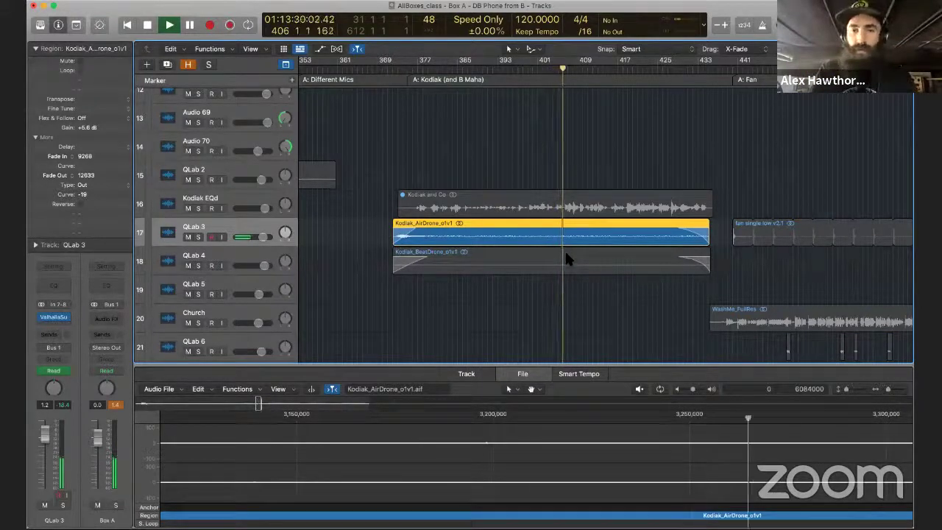
click(566, 256)
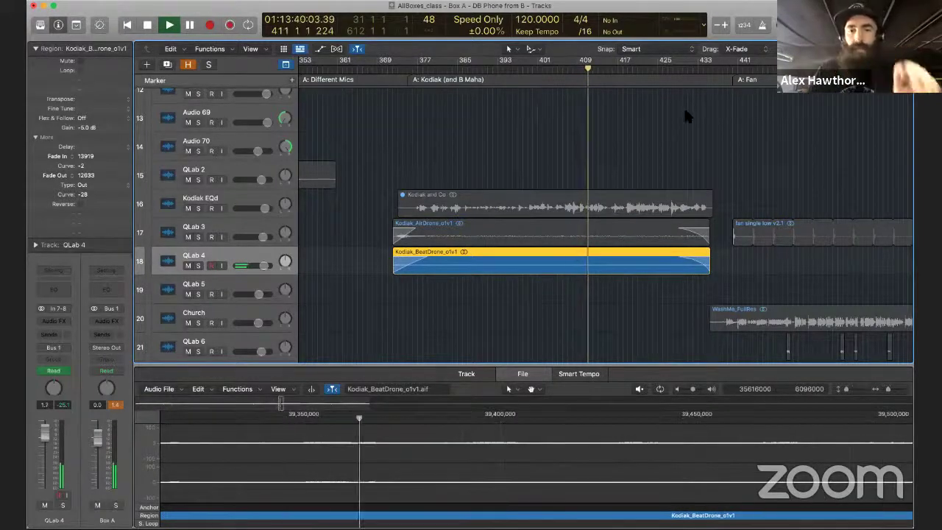
Stop playback, turn solo off and unmute the Kodiak and Co region on the Kodiak EQd track.
key(space)
key(ctrl+s)
click(613, 202)
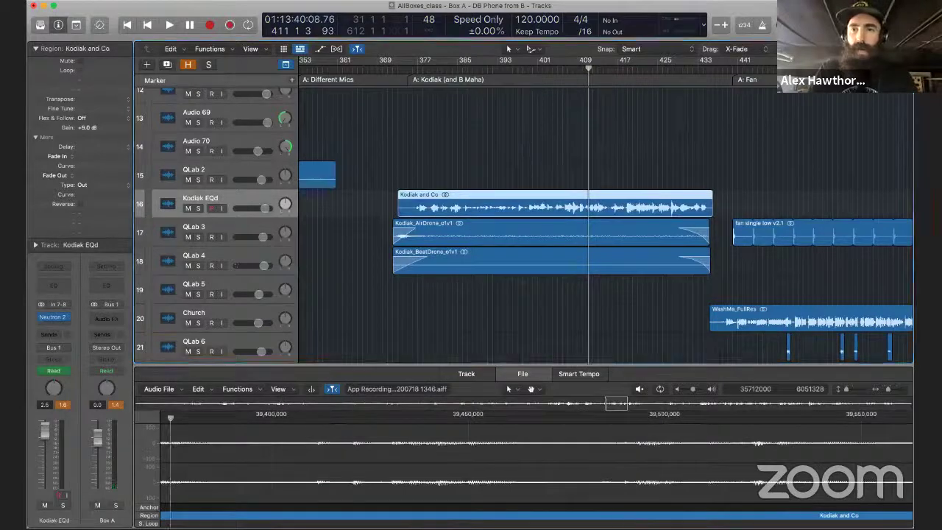
Examine the layout of all Box A tracks across the wider session timeline, down to the Box B and Box C stacks.
key(super+Left)
key(super+Left)
key(super+Left)
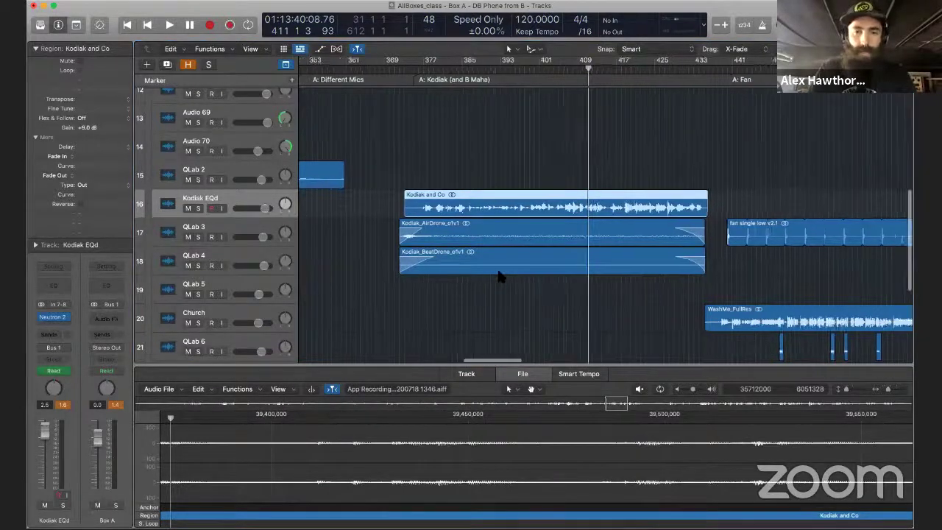
key(super+Left)
key(super+Left)
key(super+Left)
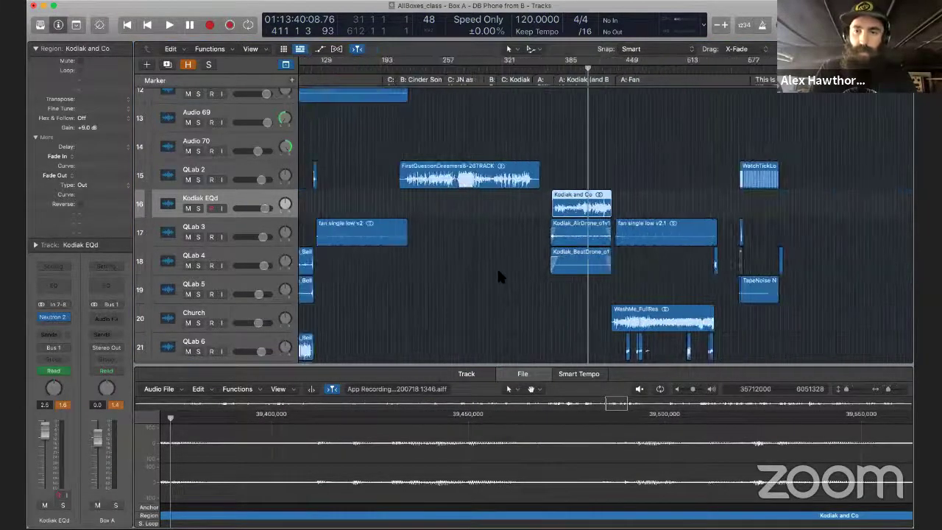
key(super+Up)
key(super+Up)
key(super+Up)
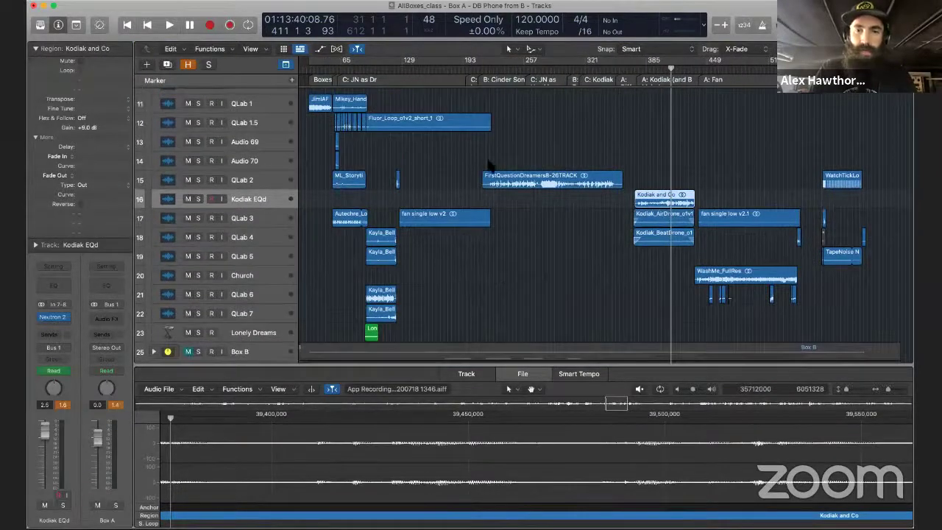
scroll(445, 213, up, 8)
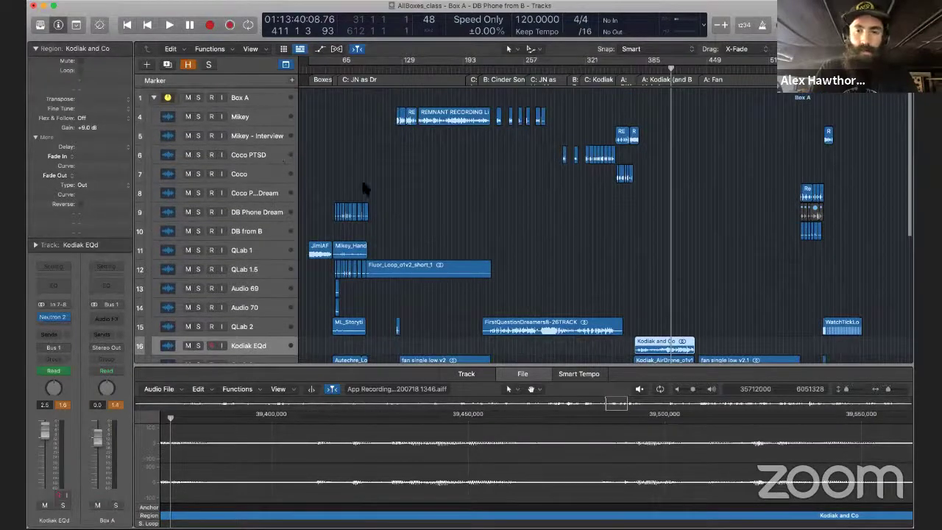
scroll(362, 173, down, 7)
scroll(414, 251, down, 6)
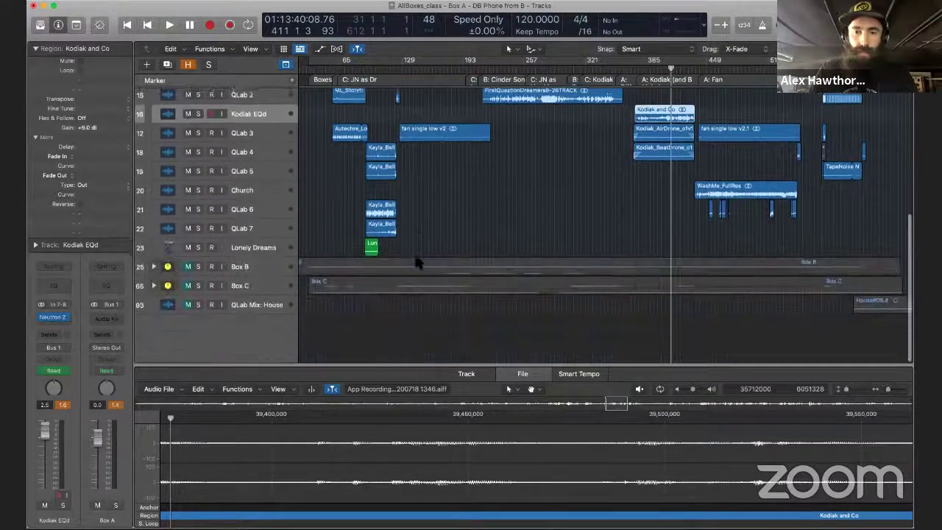
Expand the Box B stack and examine its voice, music and drone regions around the A: Kodiak (and B Maha) section.
click(153, 264)
scroll(575, 302, down, 5)
scroll(576, 311, down, 3)
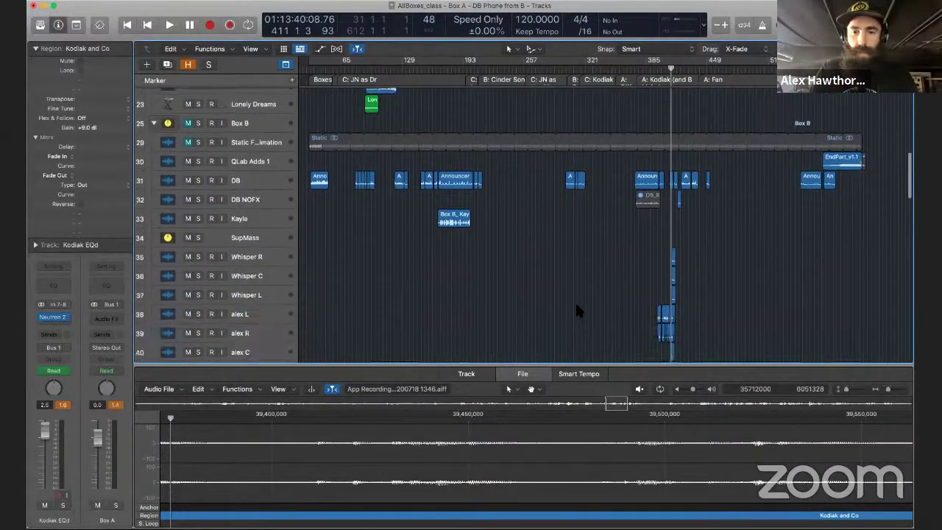
key(super+Right)
key(super+Right)
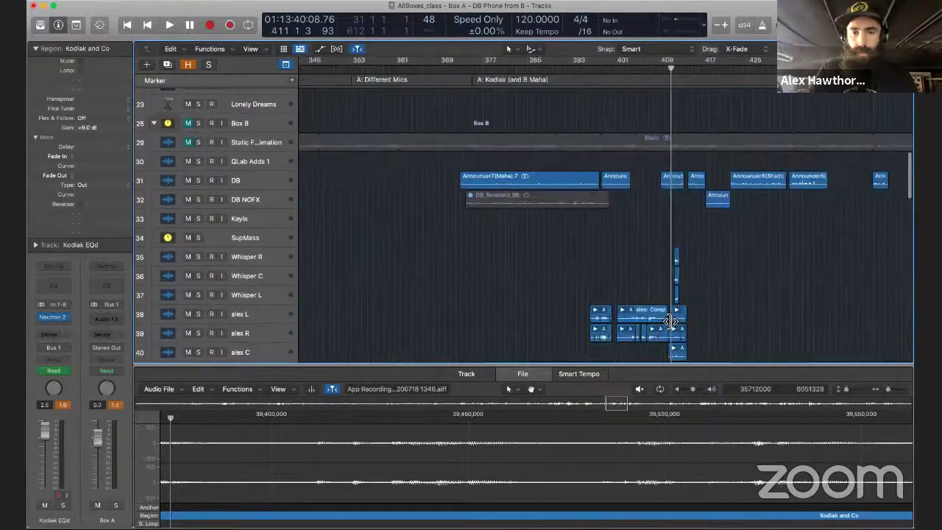
scroll(669, 321, down, 5)
scroll(669, 321, down, 6)
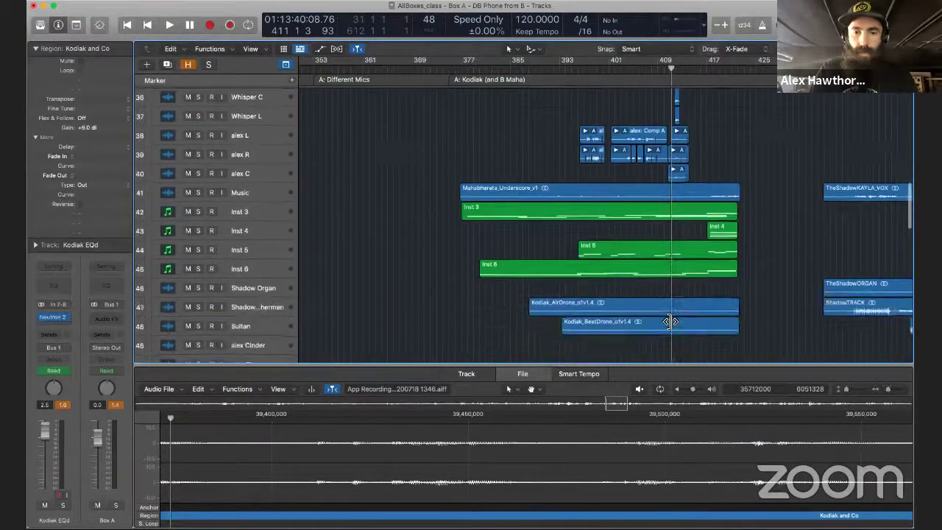
scroll(630, 302, up, 2)
scroll(631, 303, down, 2)
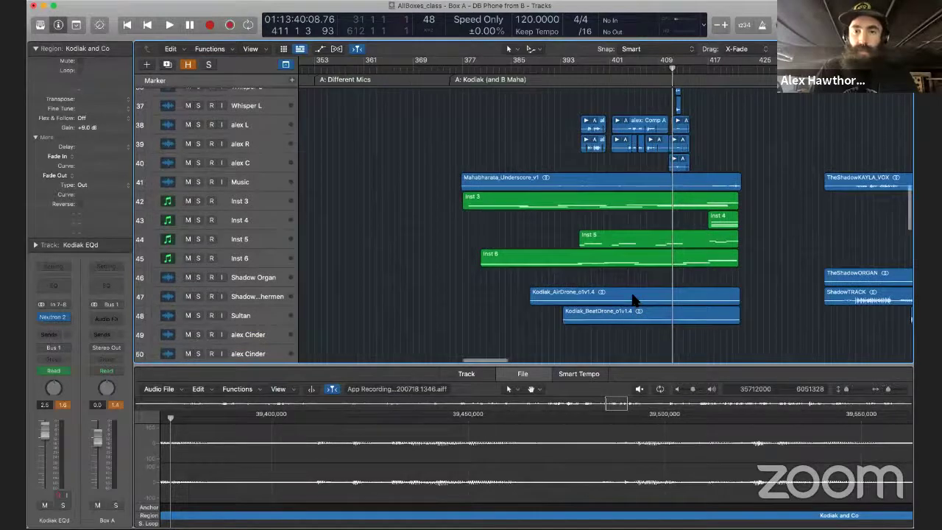
key(super+Right)
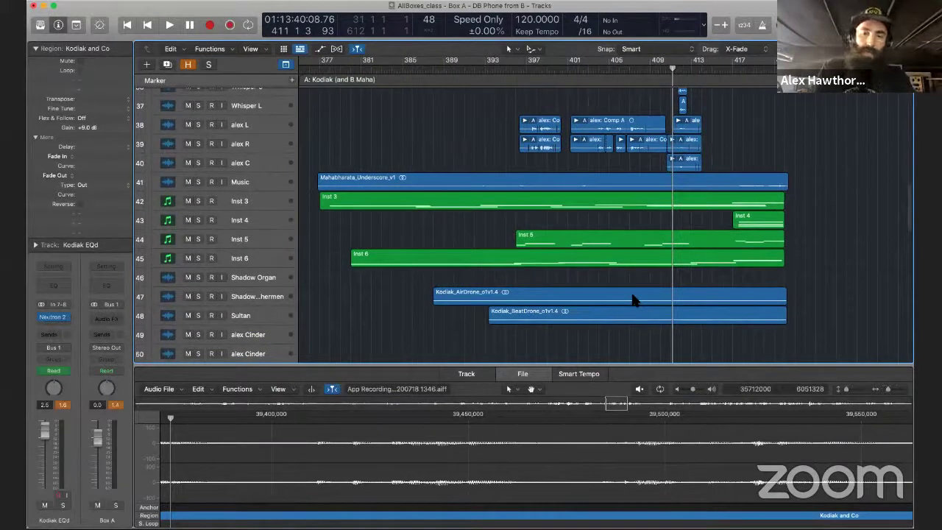
scroll(632, 298, down, 9)
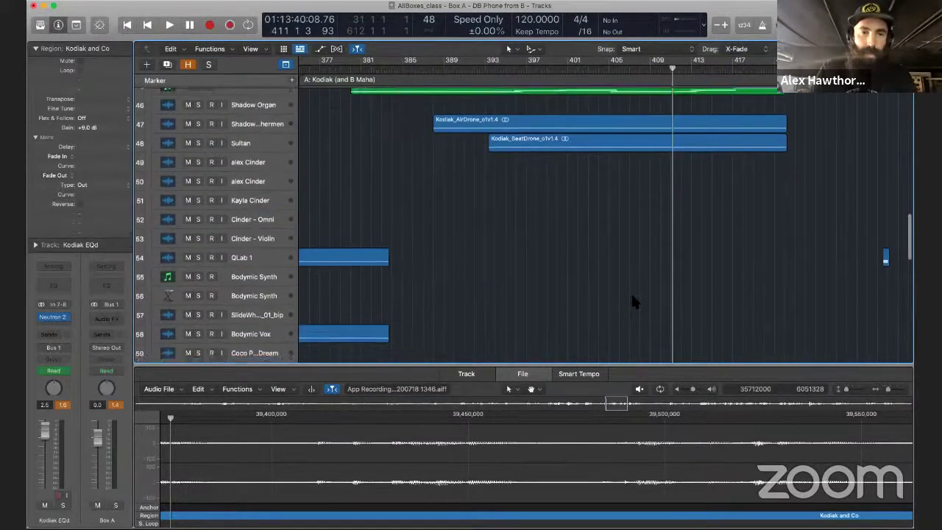
scroll(631, 292, left, 5)
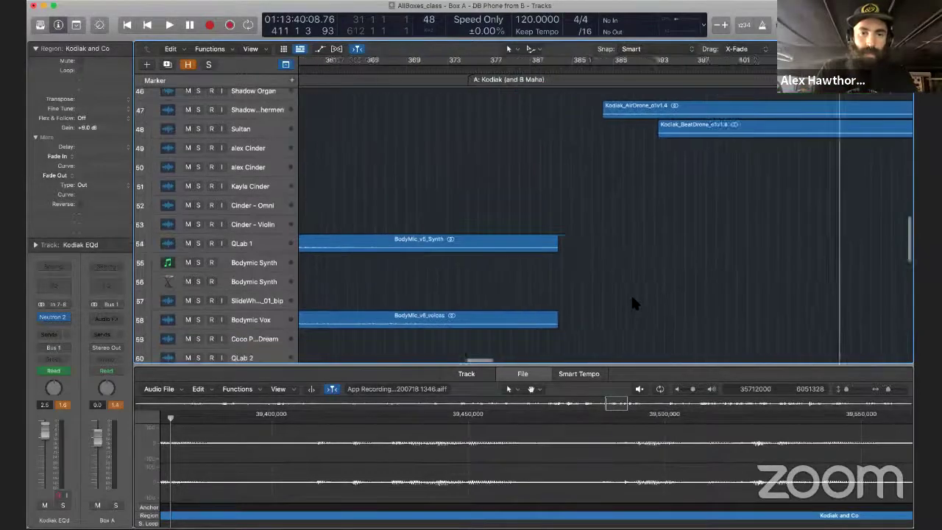
Expand the Box C stack and examine its voice and Qlab regions from B: Cinder Song to C: Kodiak.
scroll(630, 296, down, 12)
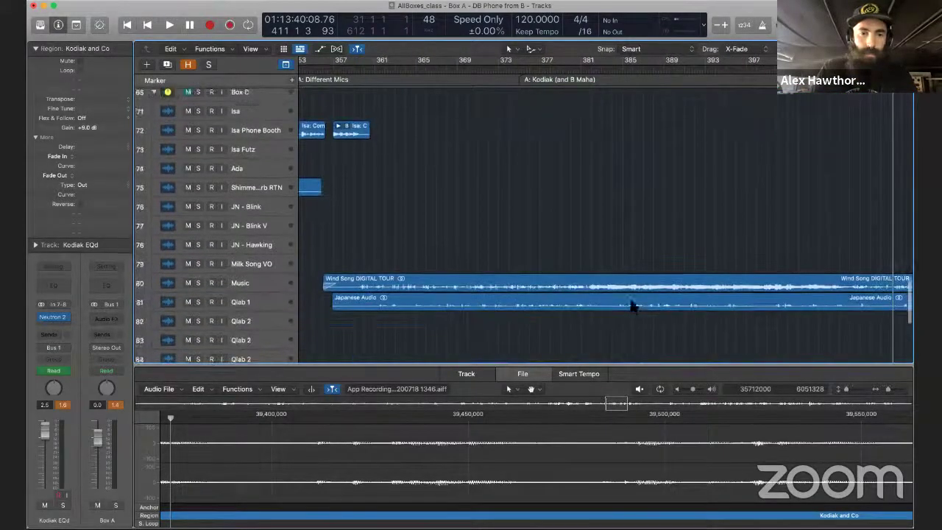
scroll(631, 305, down, 5)
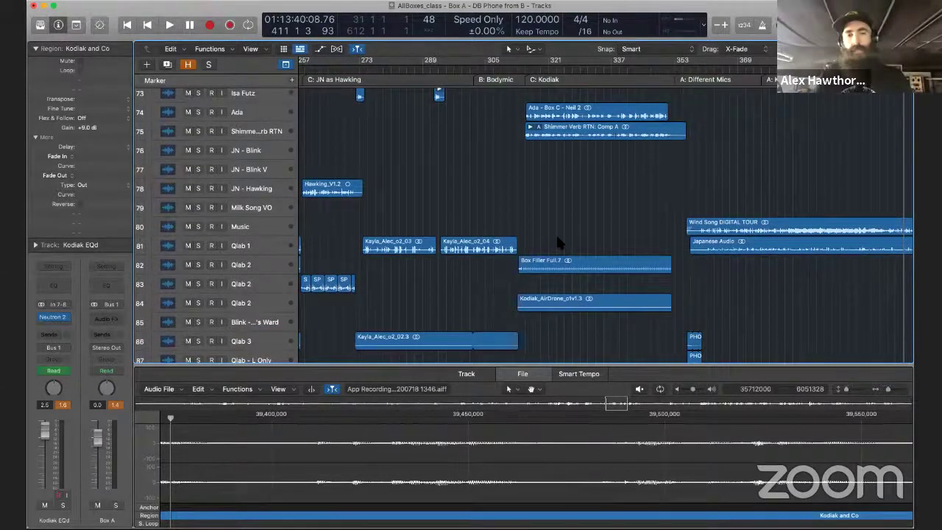
scroll(557, 243, left, 5)
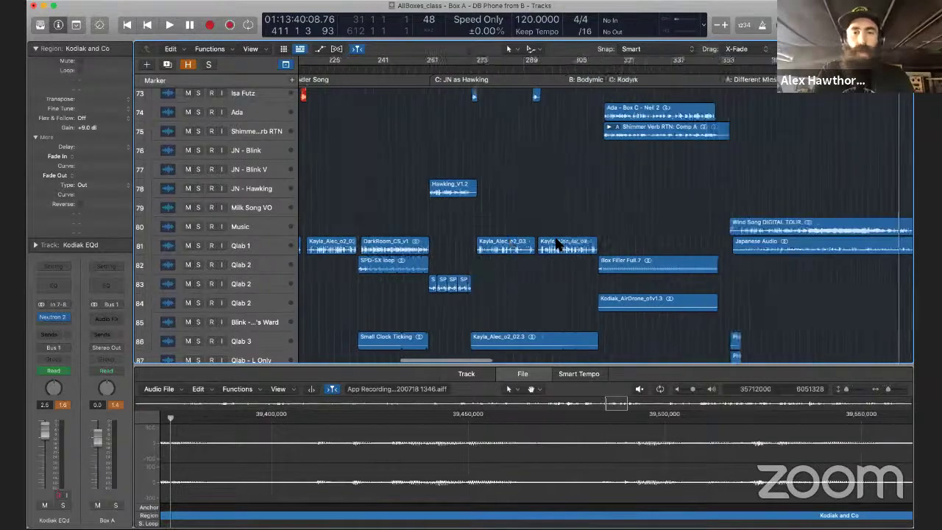
scroll(557, 246, left, 3)
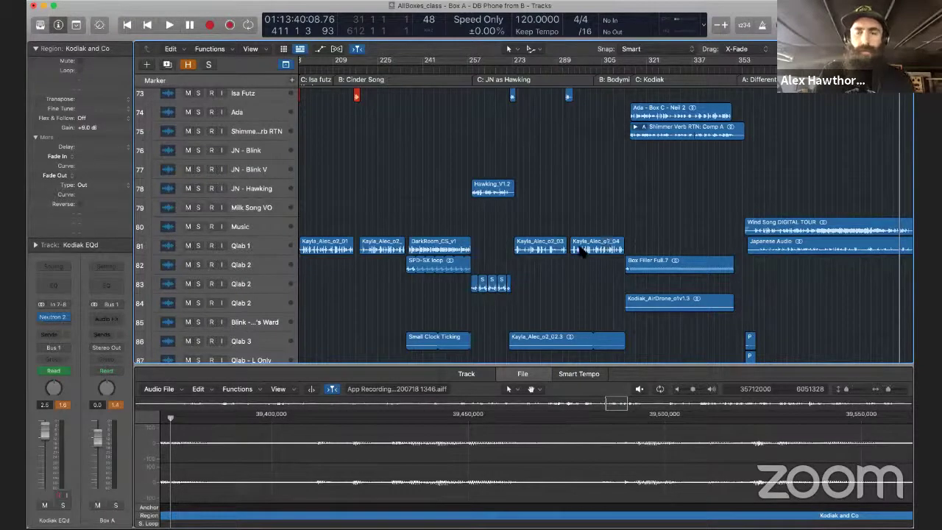
Return to the Box A tracks and place the playhead at bar 128, within the REMNANT RECORDING voice regions on track 4.
scroll(582, 250, up, 3)
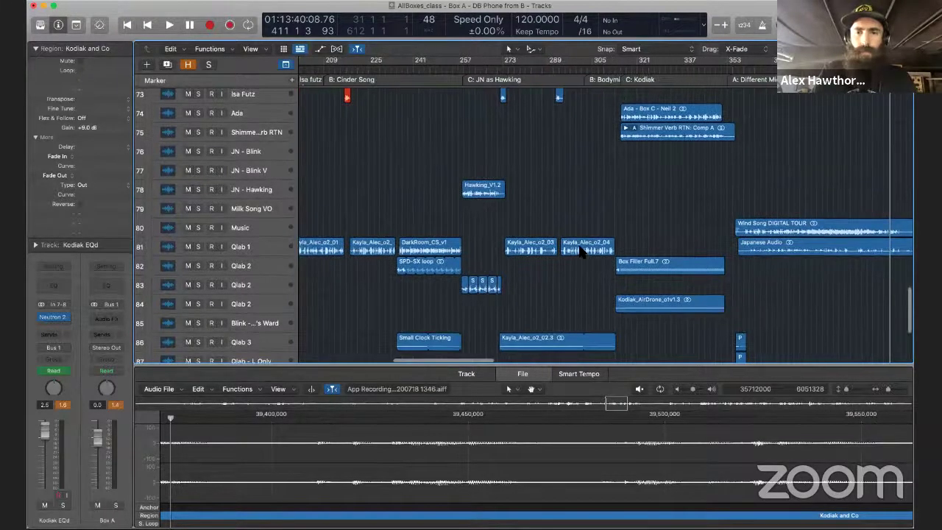
scroll(581, 252, up, 10)
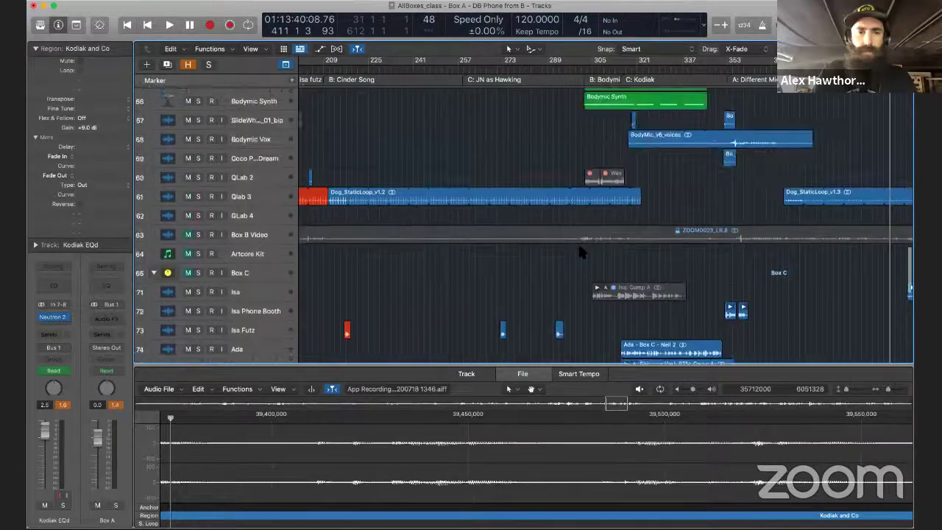
scroll(581, 252, up, 10)
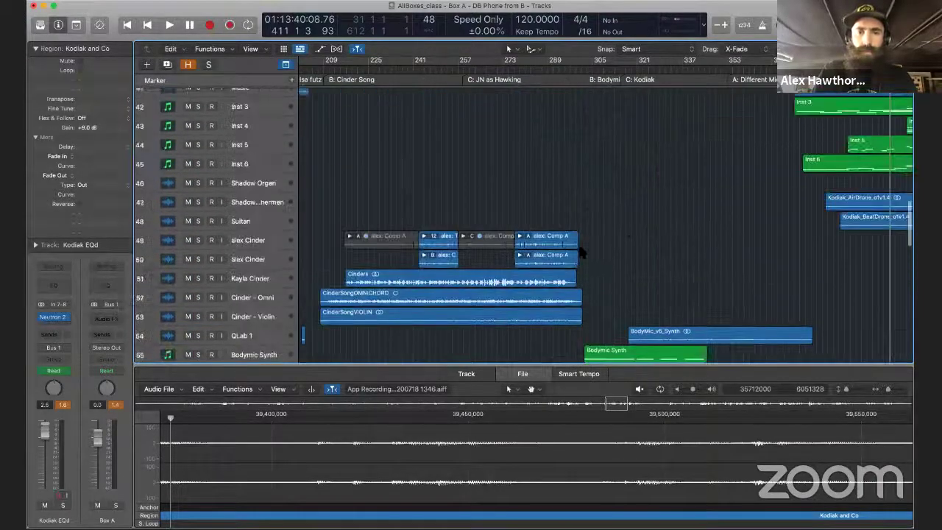
scroll(579, 251, up, 4)
scroll(579, 251, left, 2)
scroll(579, 251, left, 6)
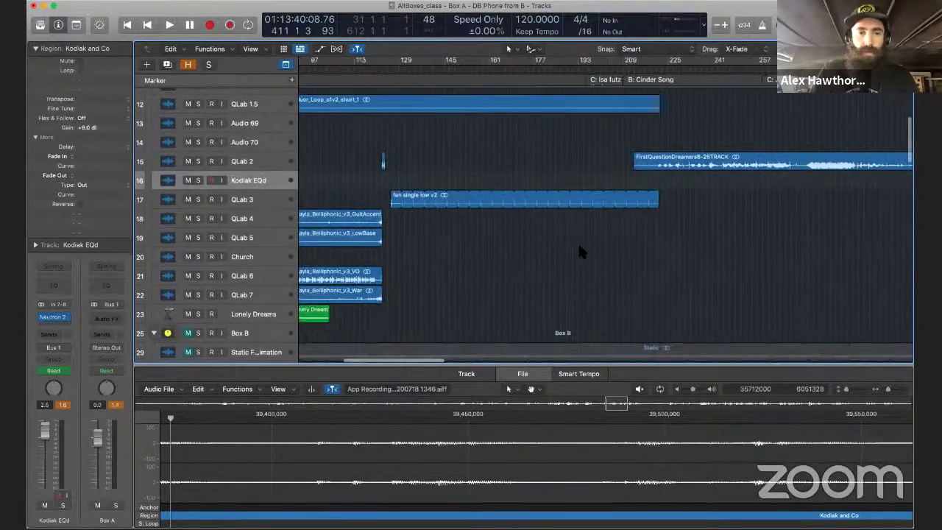
click(432, 71)
scroll(435, 74, up, 2)
scroll(437, 81, up, 4)
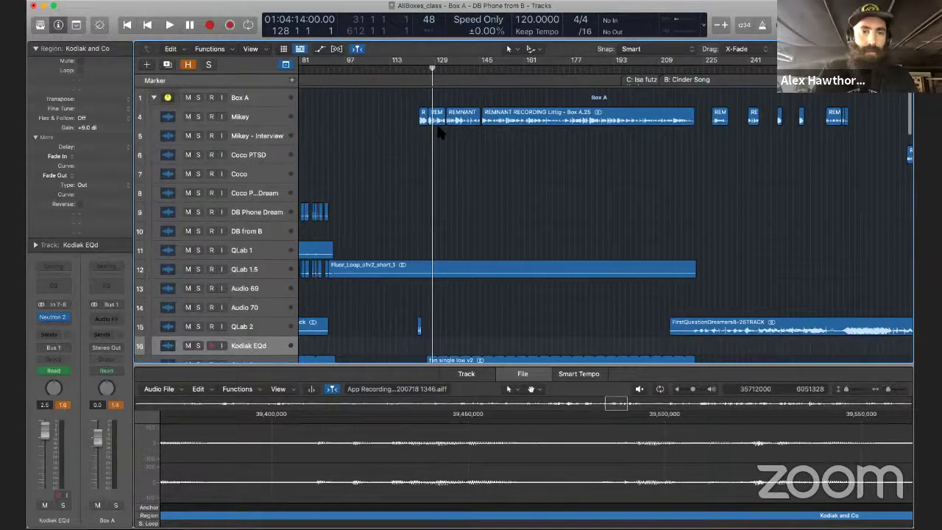
Play Box A from bar 123, just before the first REMNANT RECORDING voice region.
key(super+Right)
key(super+Right)
key(super+Right)
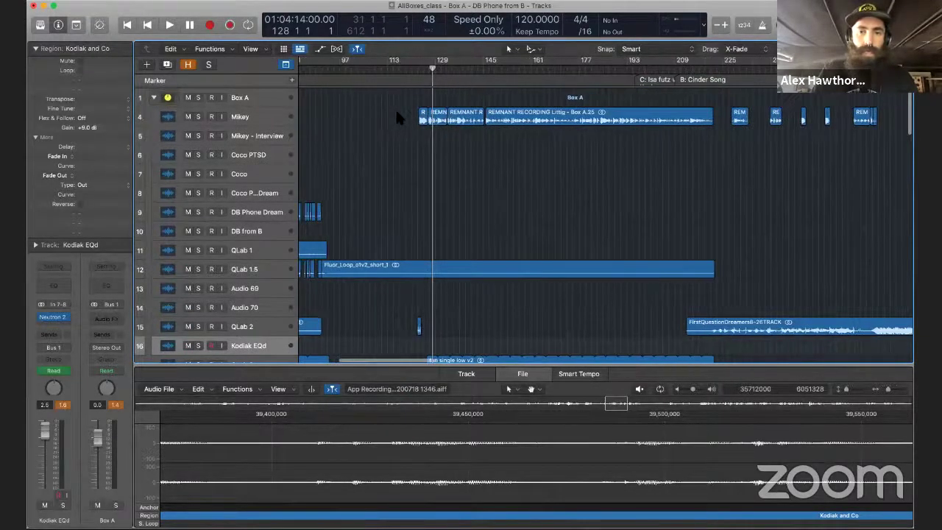
key(super+Right)
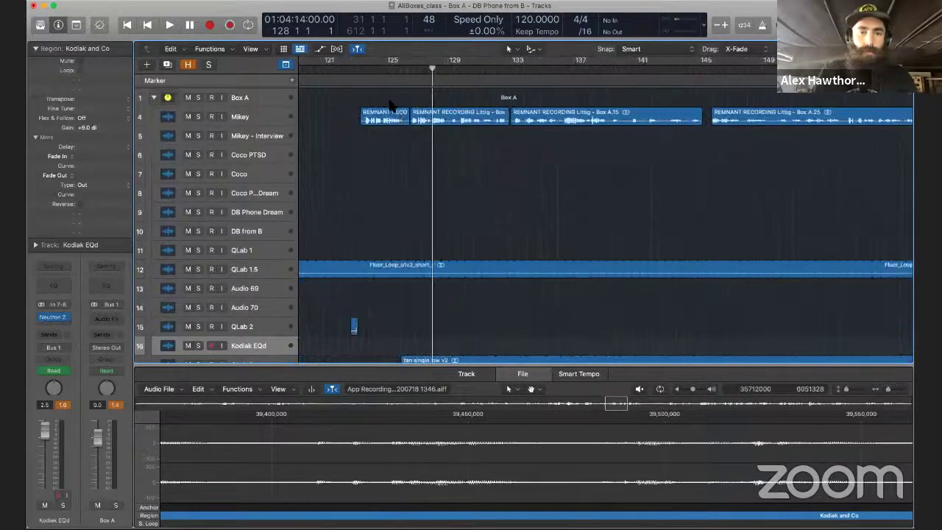
click(362, 70)
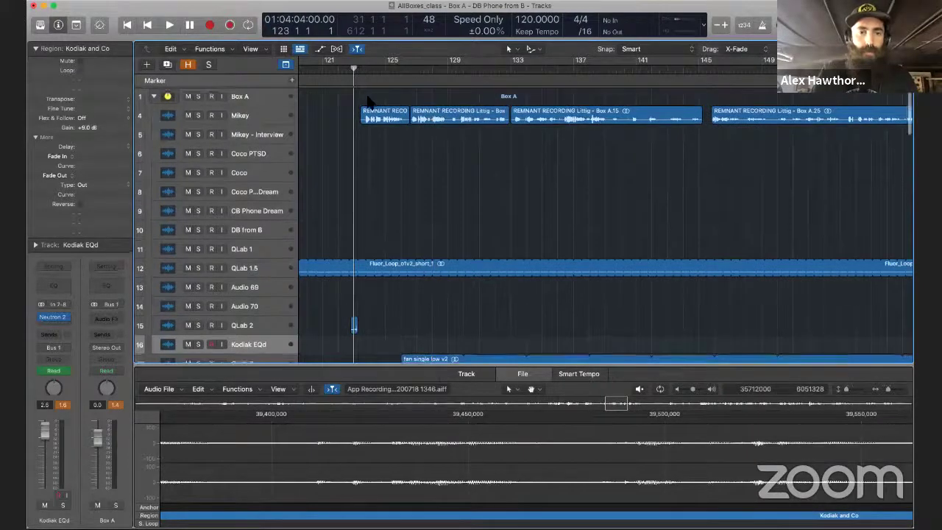
scroll(368, 103, down, 1)
key(space)
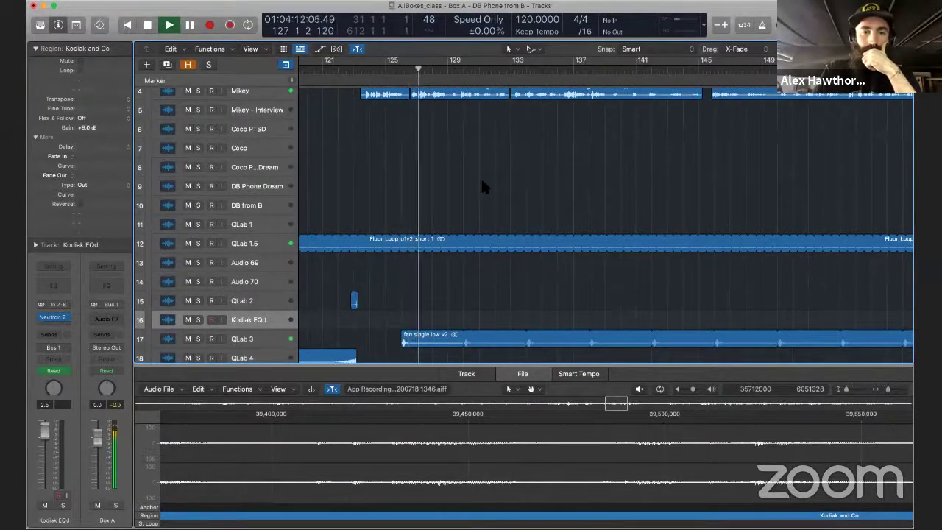
scroll(365, 144, up, 1)
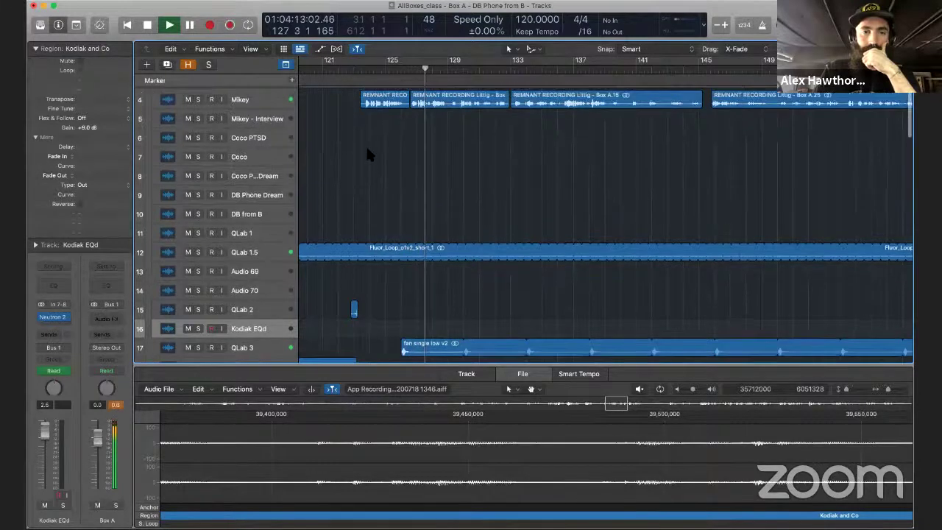
Mute the voice on track 4, listen to the Fluor_Loop and fan single low v2 loops without it, and stop playback around bar 145.
click(189, 102)
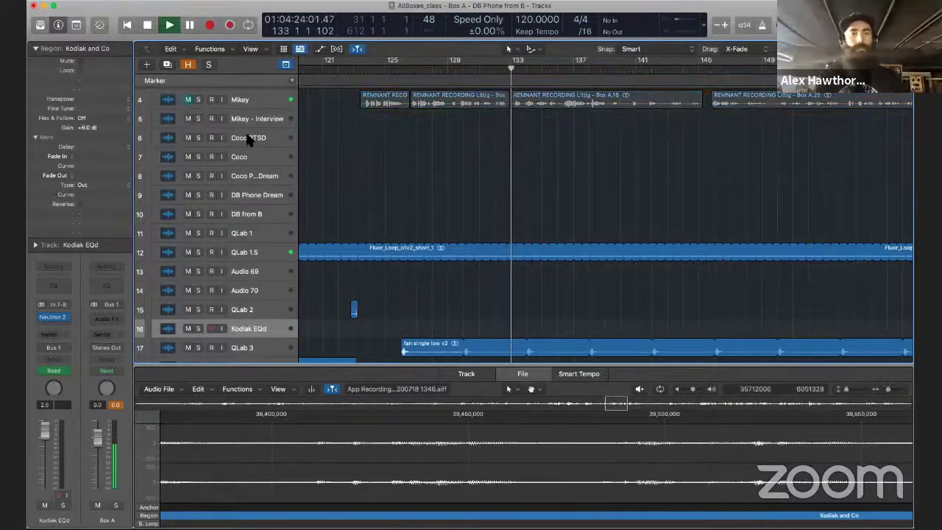
scroll(529, 257, down, 3)
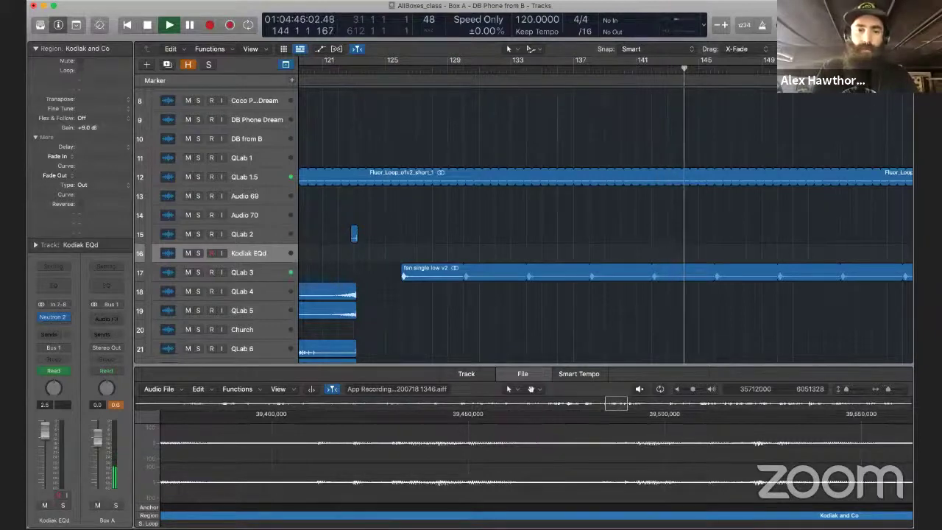
scroll(613, 259, right, 3)
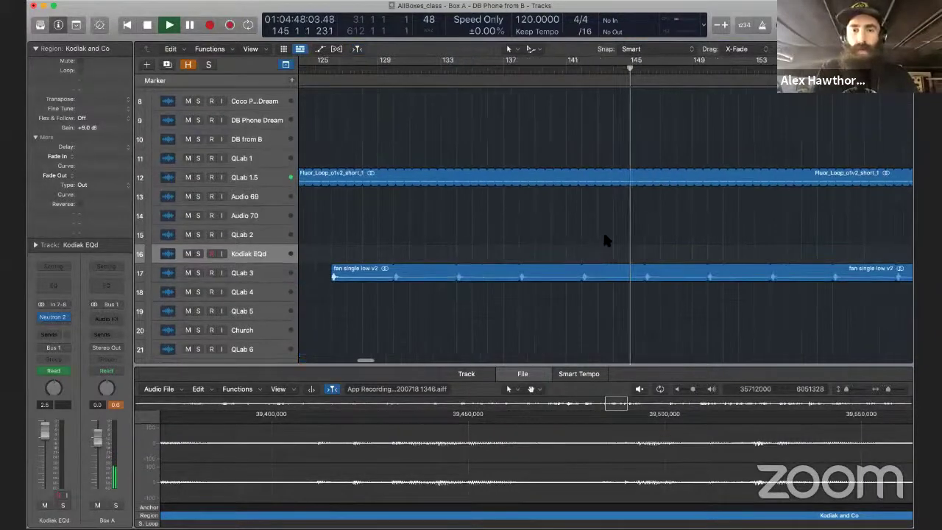
key(space)
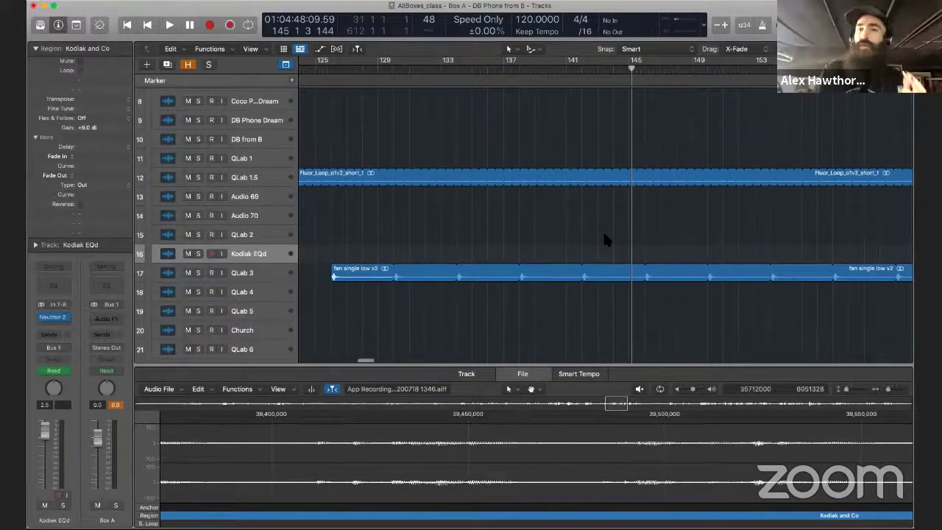
Examine how the Box A voice, QLab and loop regions are layered from Boxes Begin to B: Cinder Song.
key(super+Left)
key(super+Left)
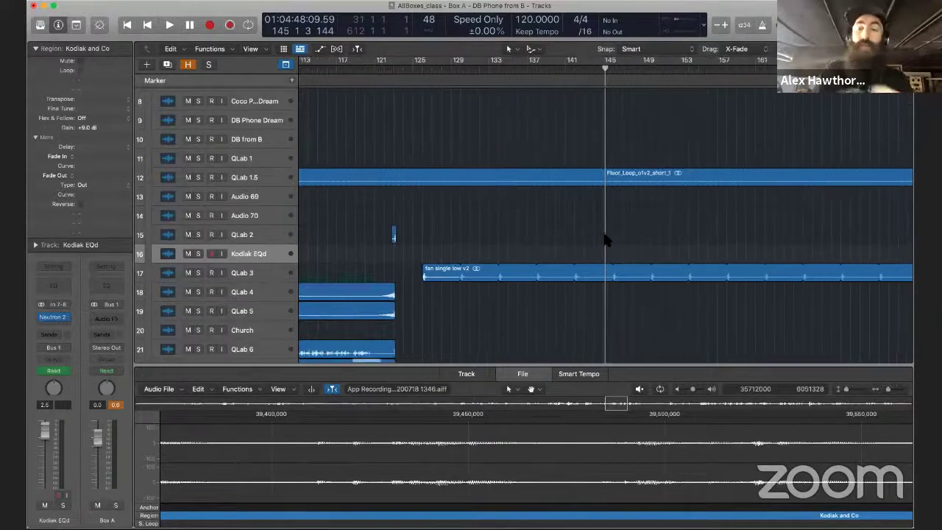
scroll(605, 240, down, 2)
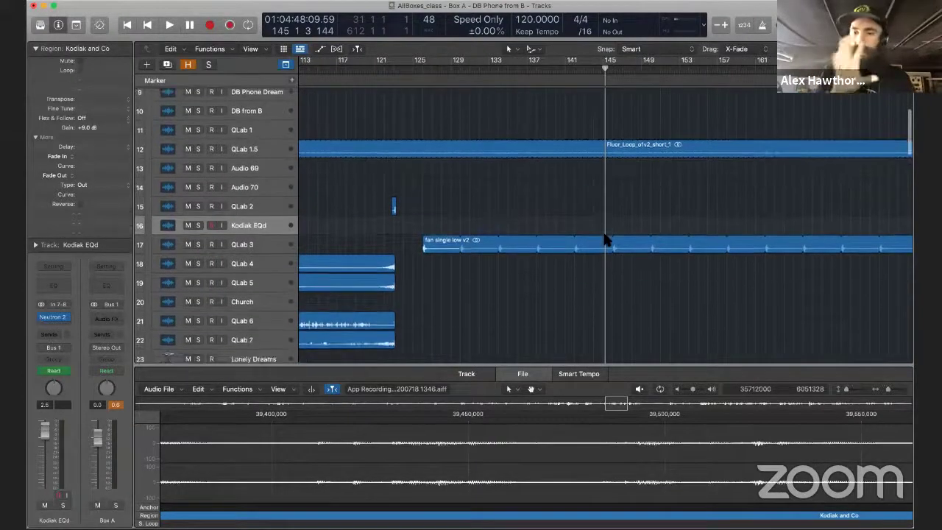
key(super+Left)
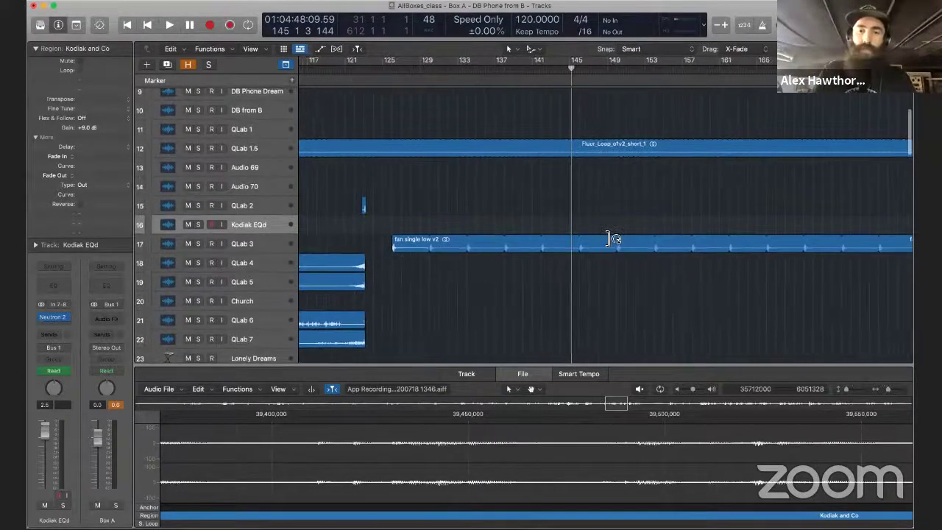
key(super+Left)
key(super+Up)
key(super+Up)
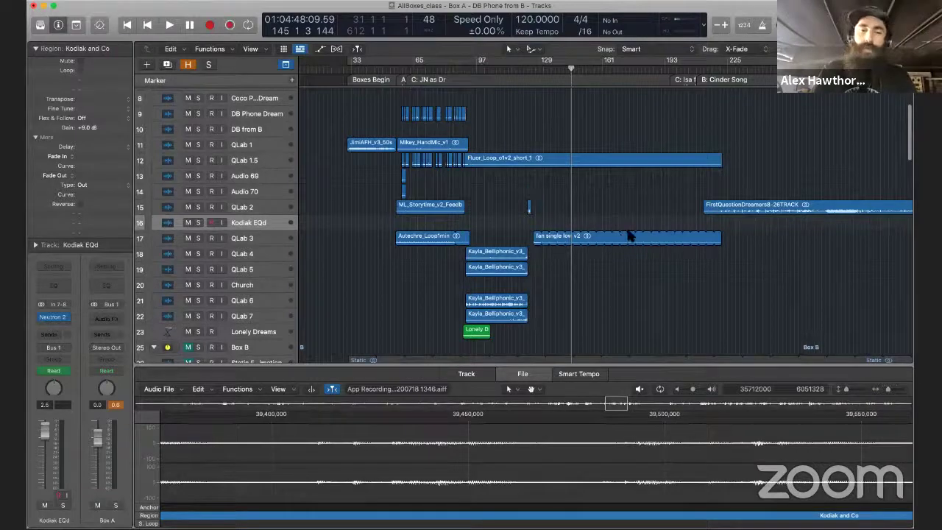
scroll(631, 253, up, 1)
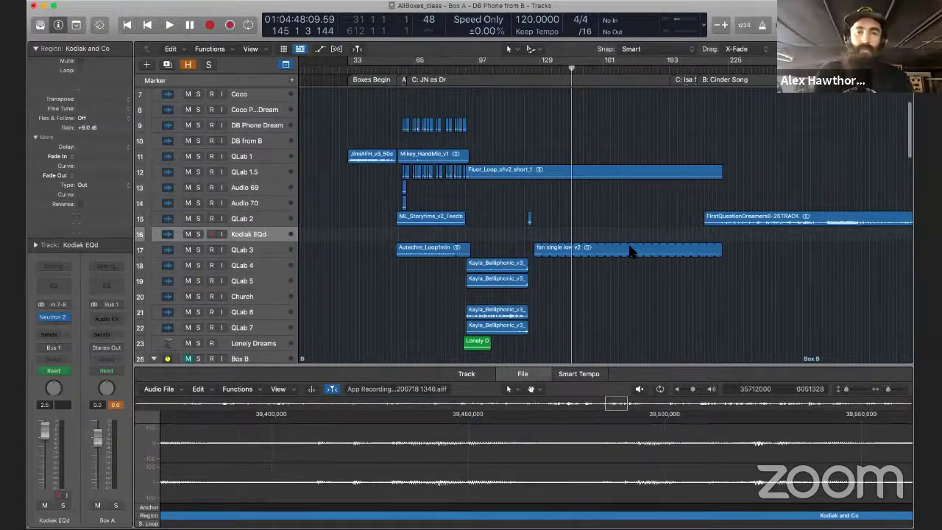
scroll(629, 252, up, 5)
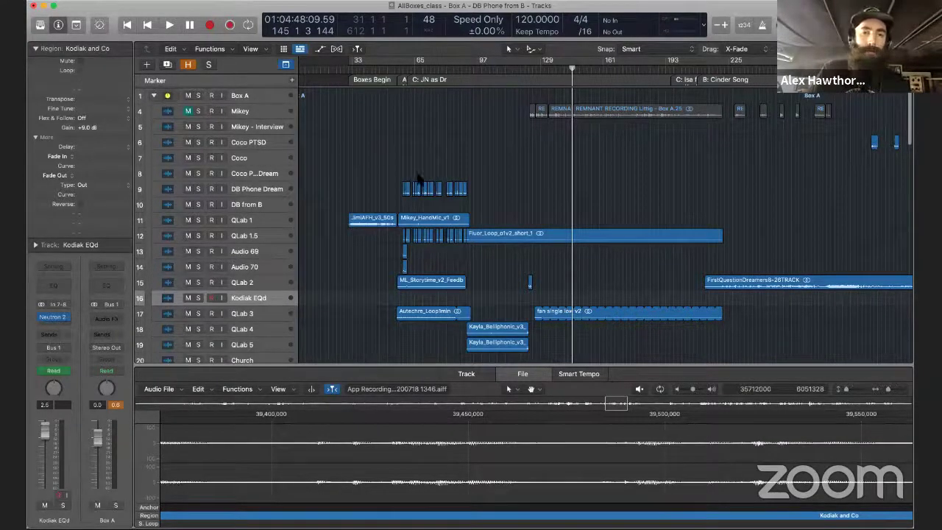
scroll(418, 179, down, 1)
scroll(418, 179, up, 1)
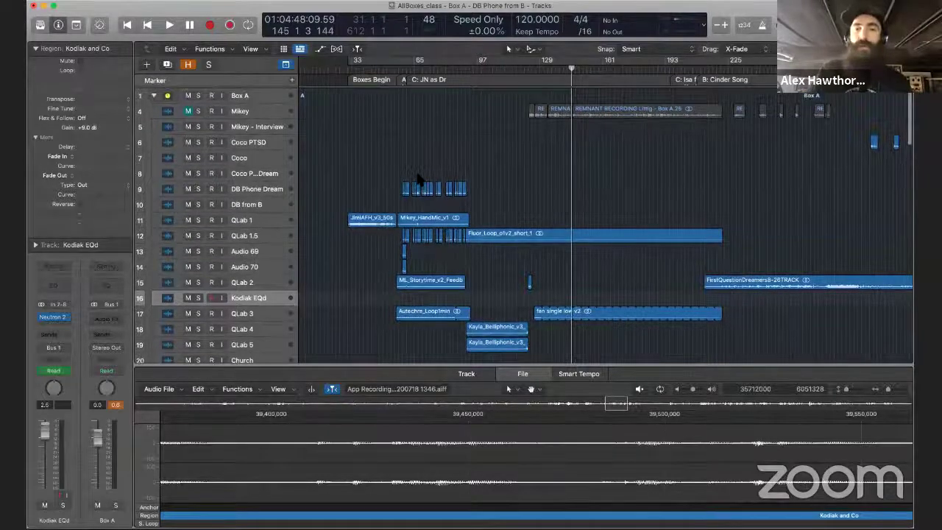